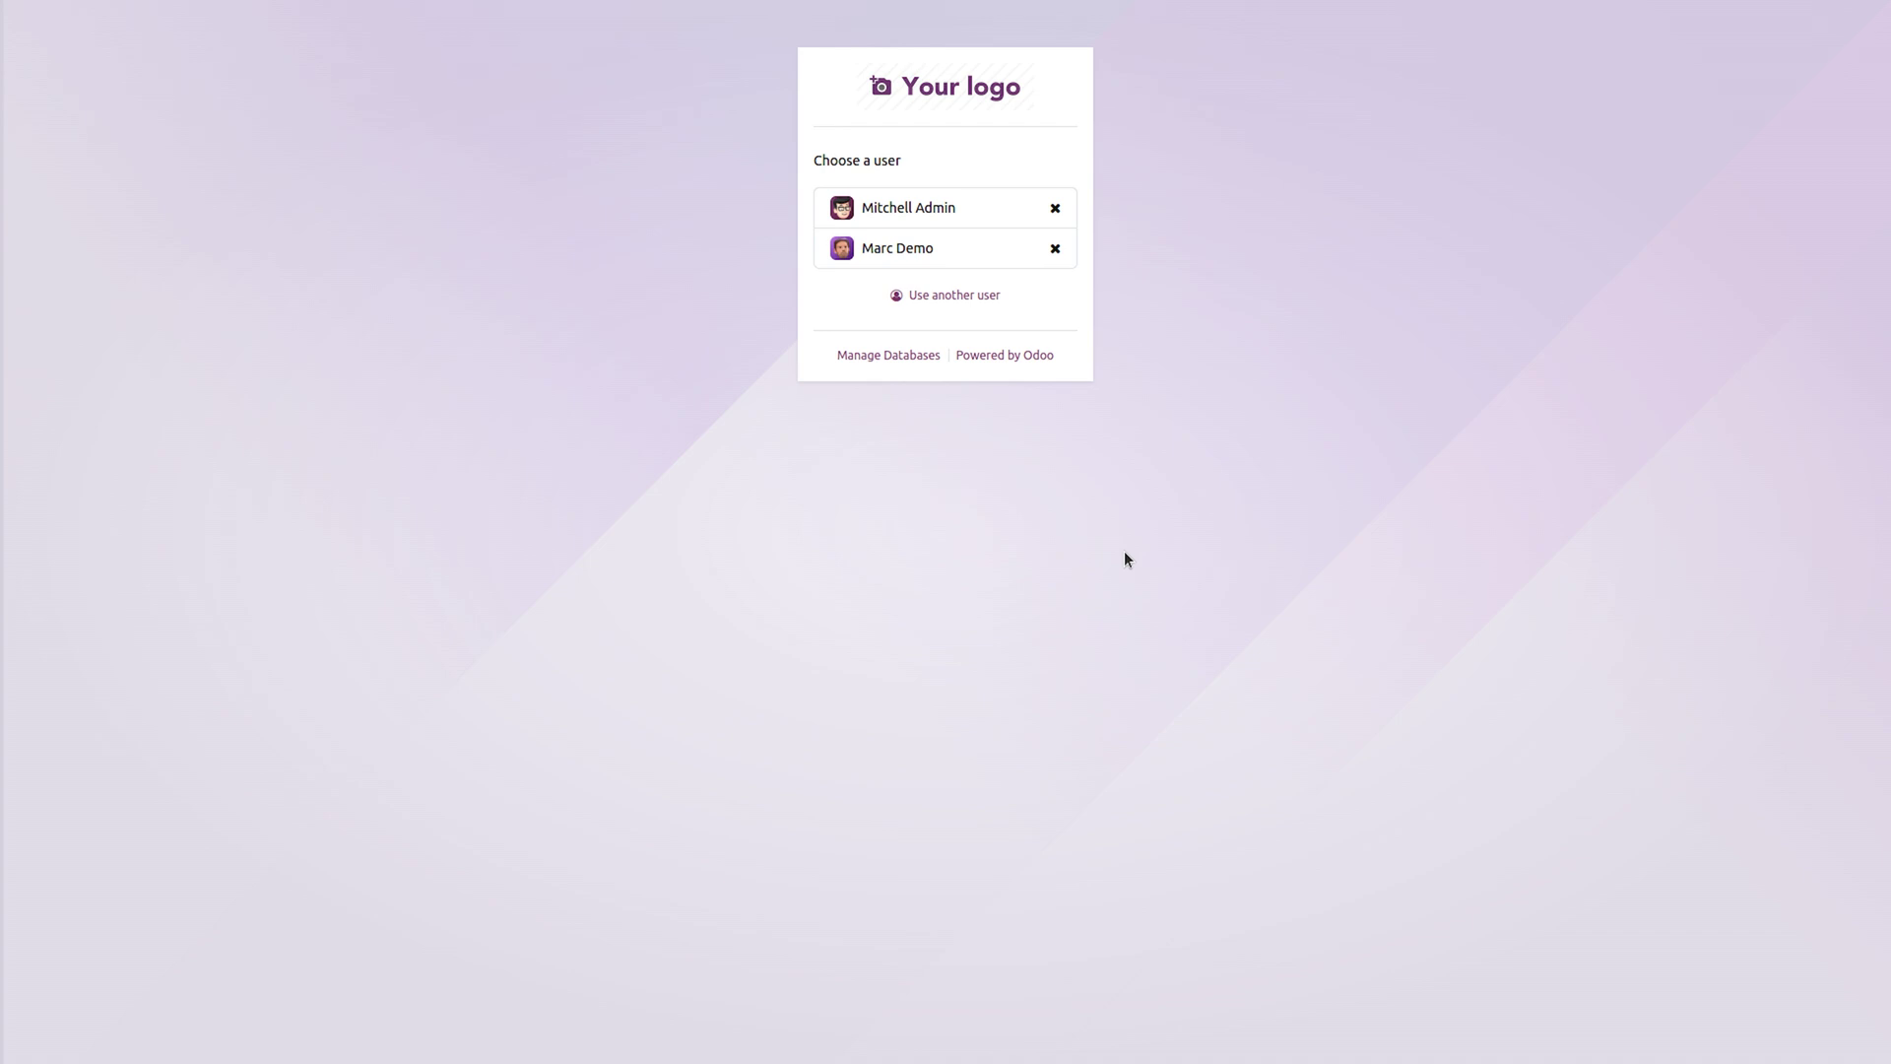
Sign in to Odoo as the administrator account with its password.
click(890, 211)
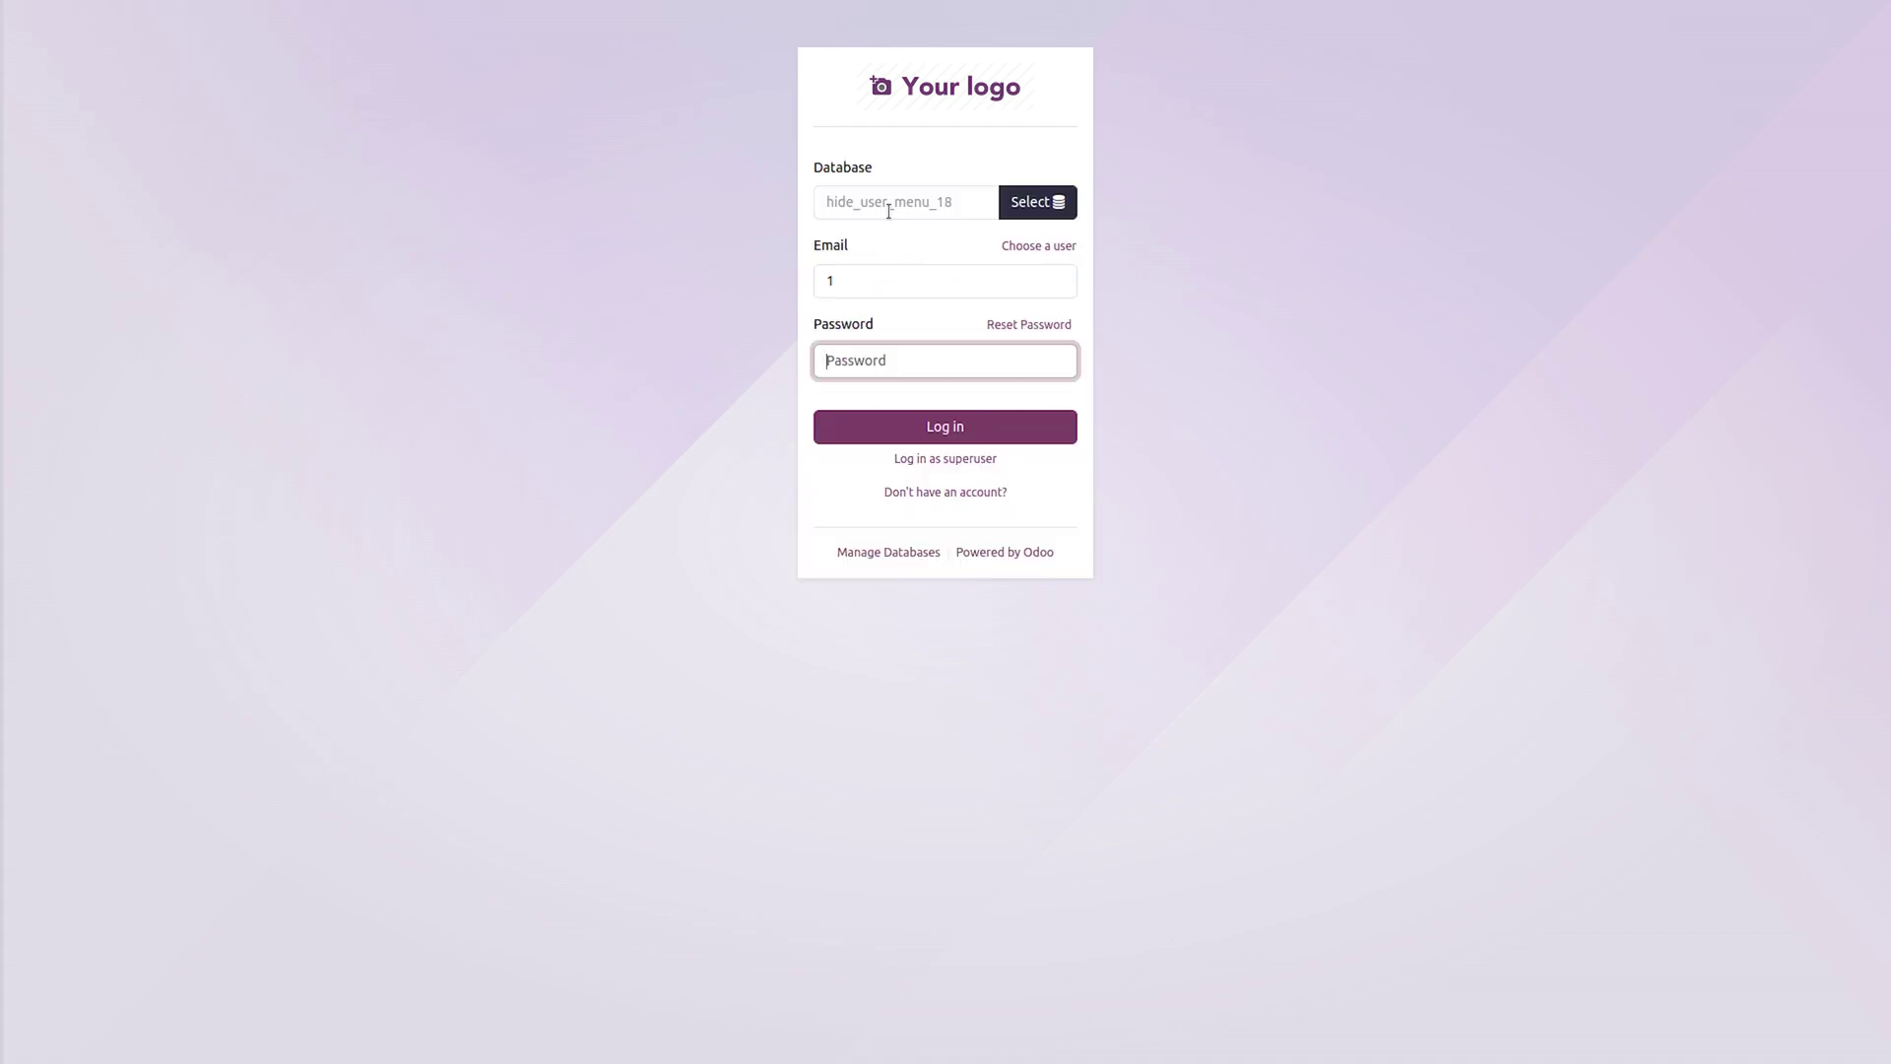
text(admin)
key(Return)
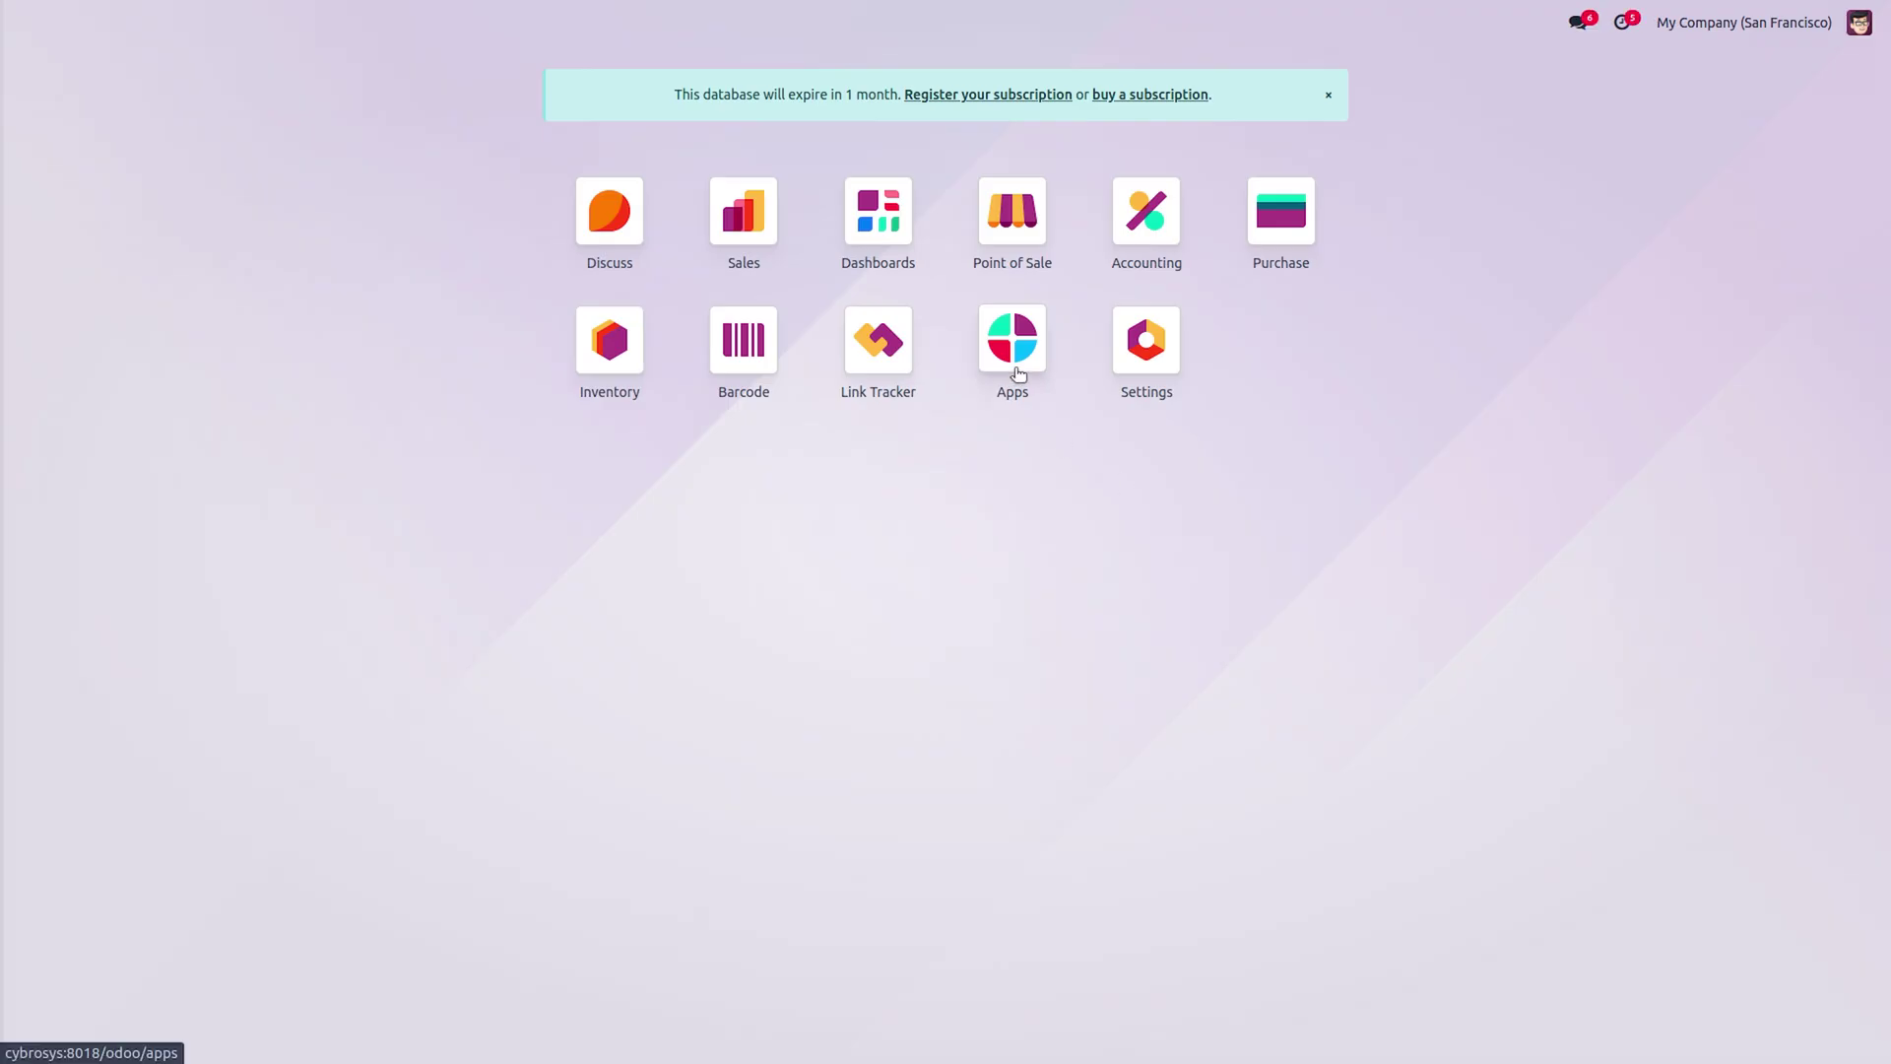
Search all Apps, without the Apps filter, for 'pos receip' to find POS Receipt Design.
click(1022, 374)
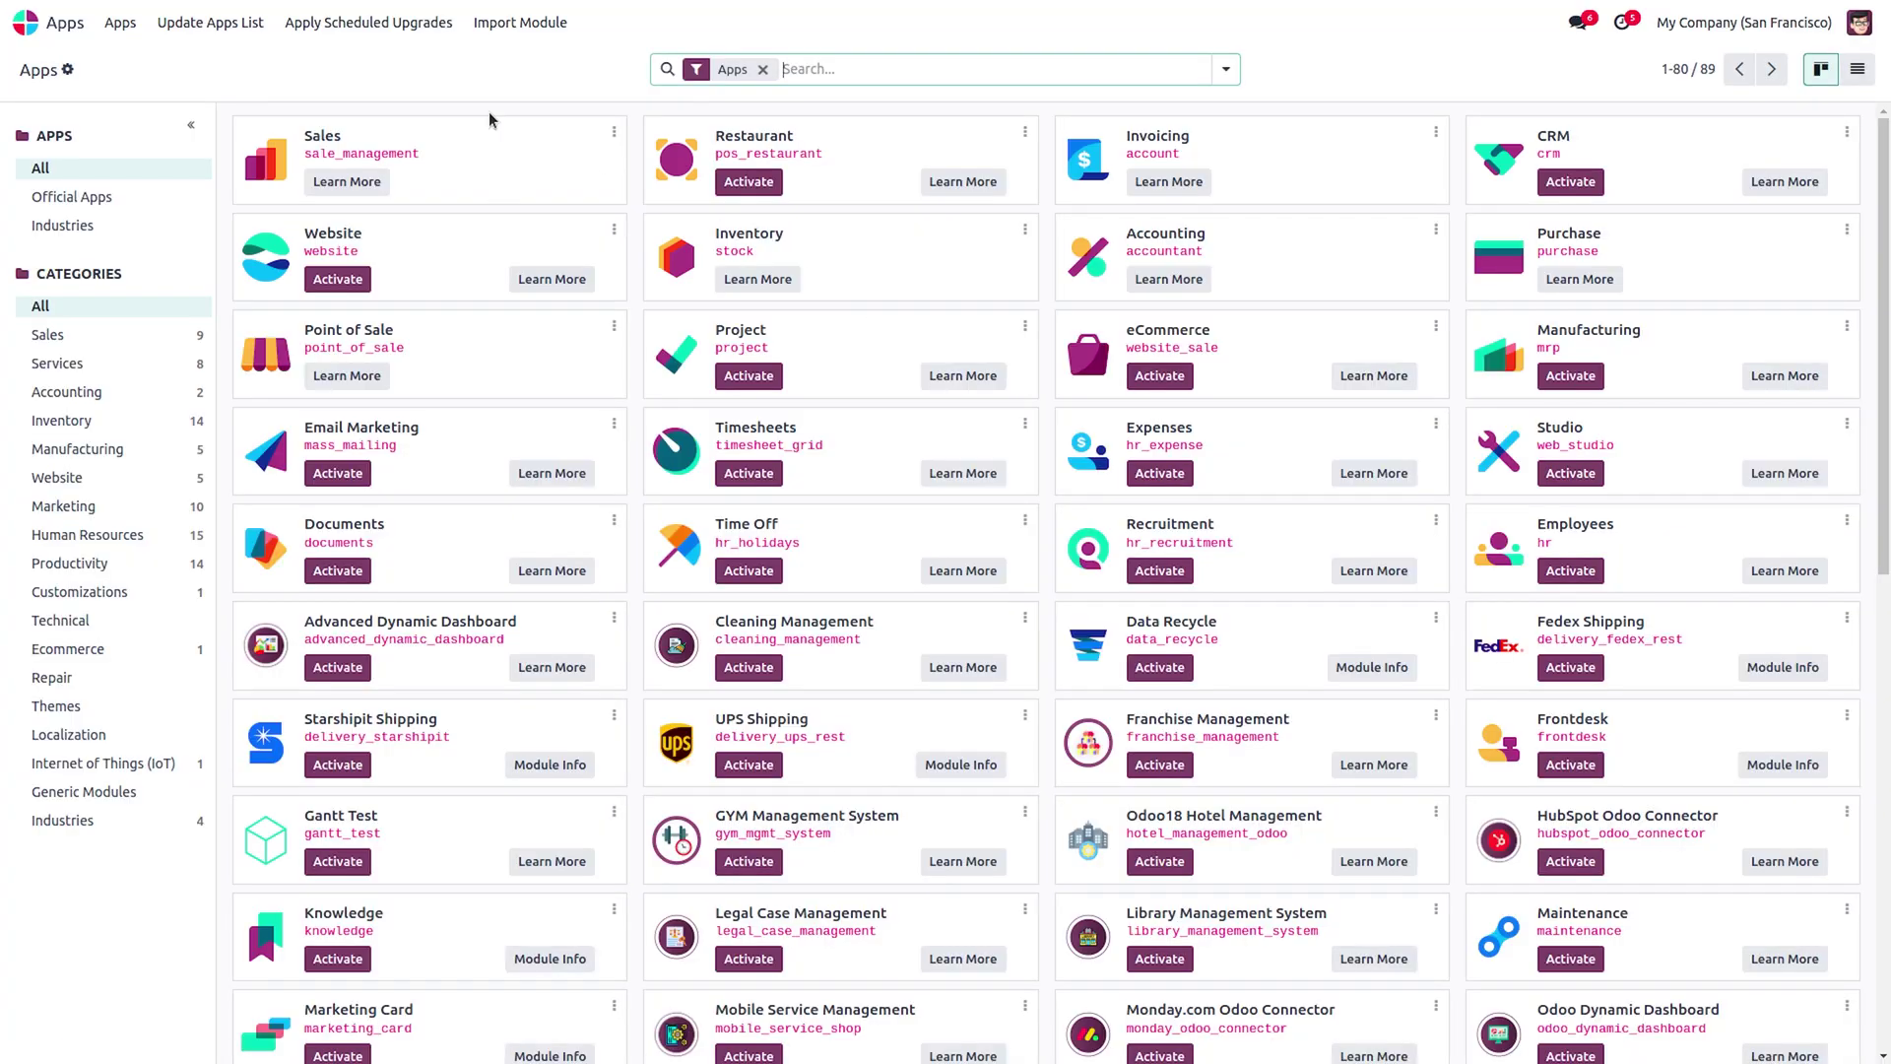
key(BackSpace)
text(po)
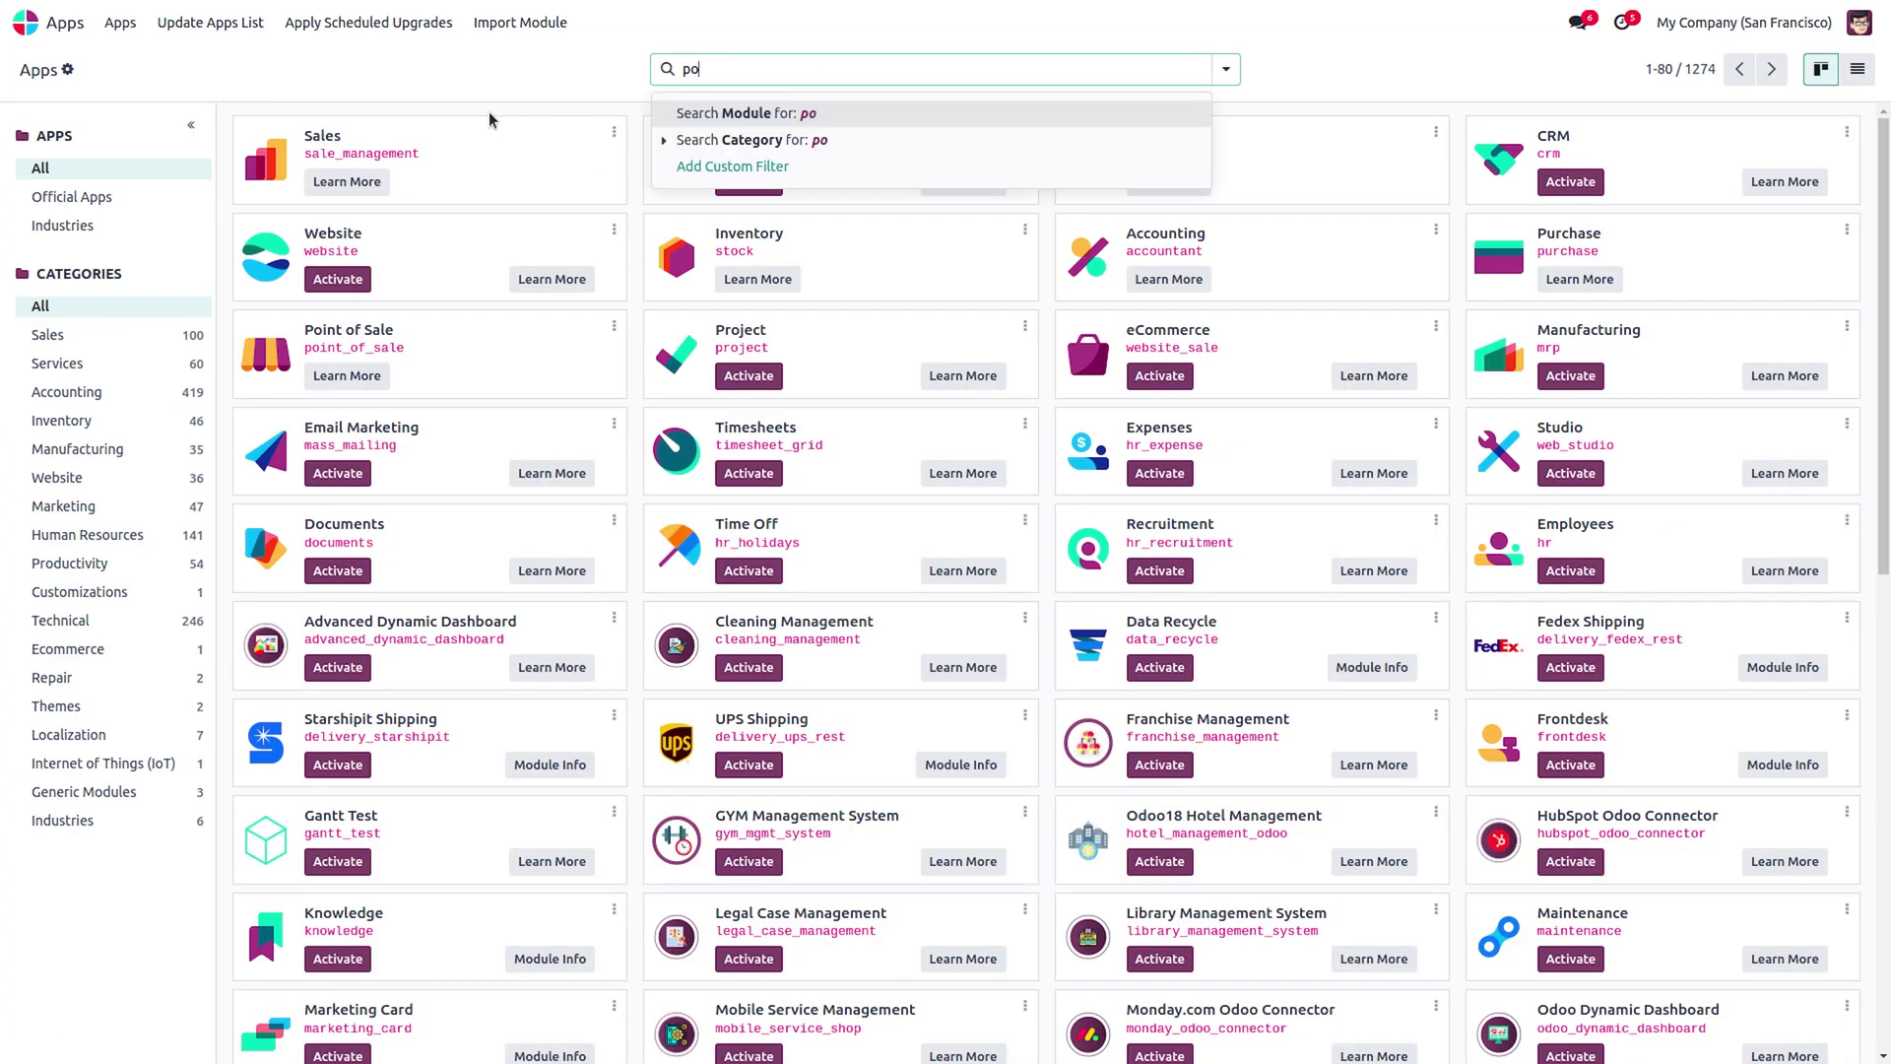
text(s receip)
key(Return)
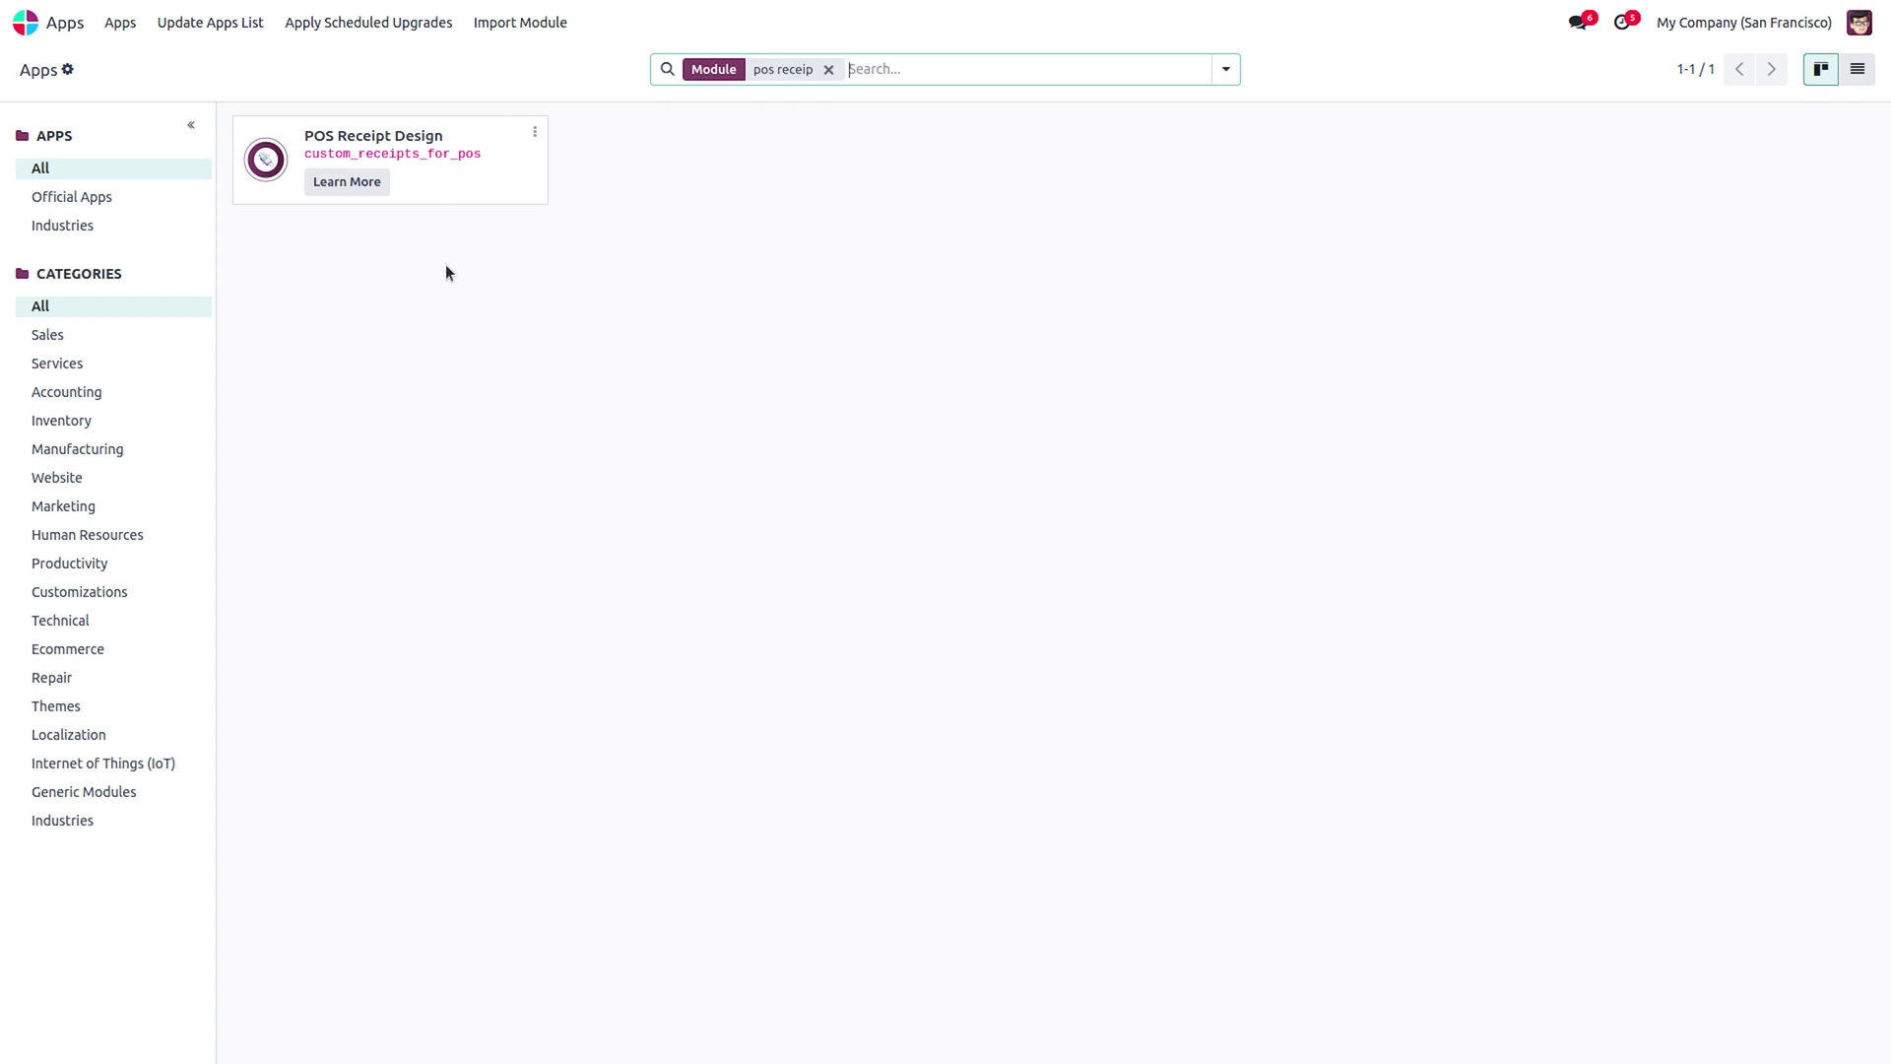
click(26, 21)
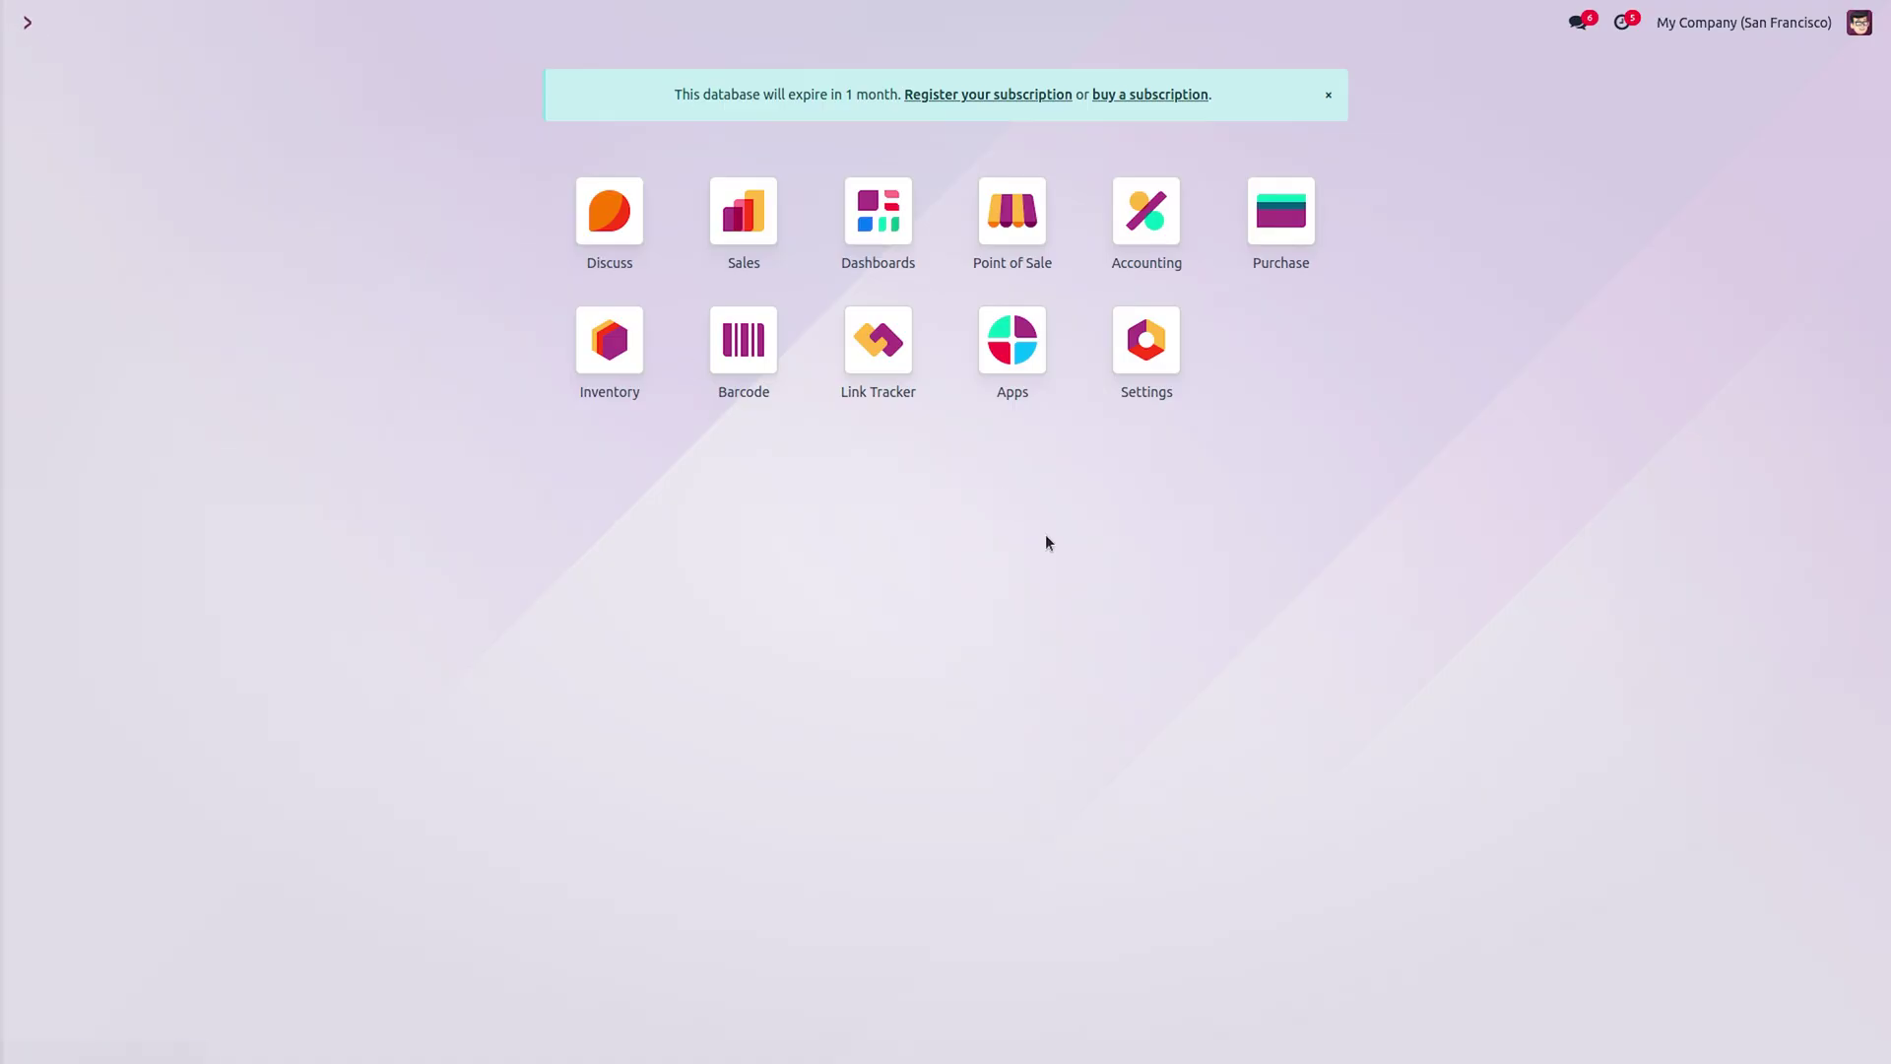
Open Point of Sale and continue selling in the Furniture Shop register.
click(1012, 211)
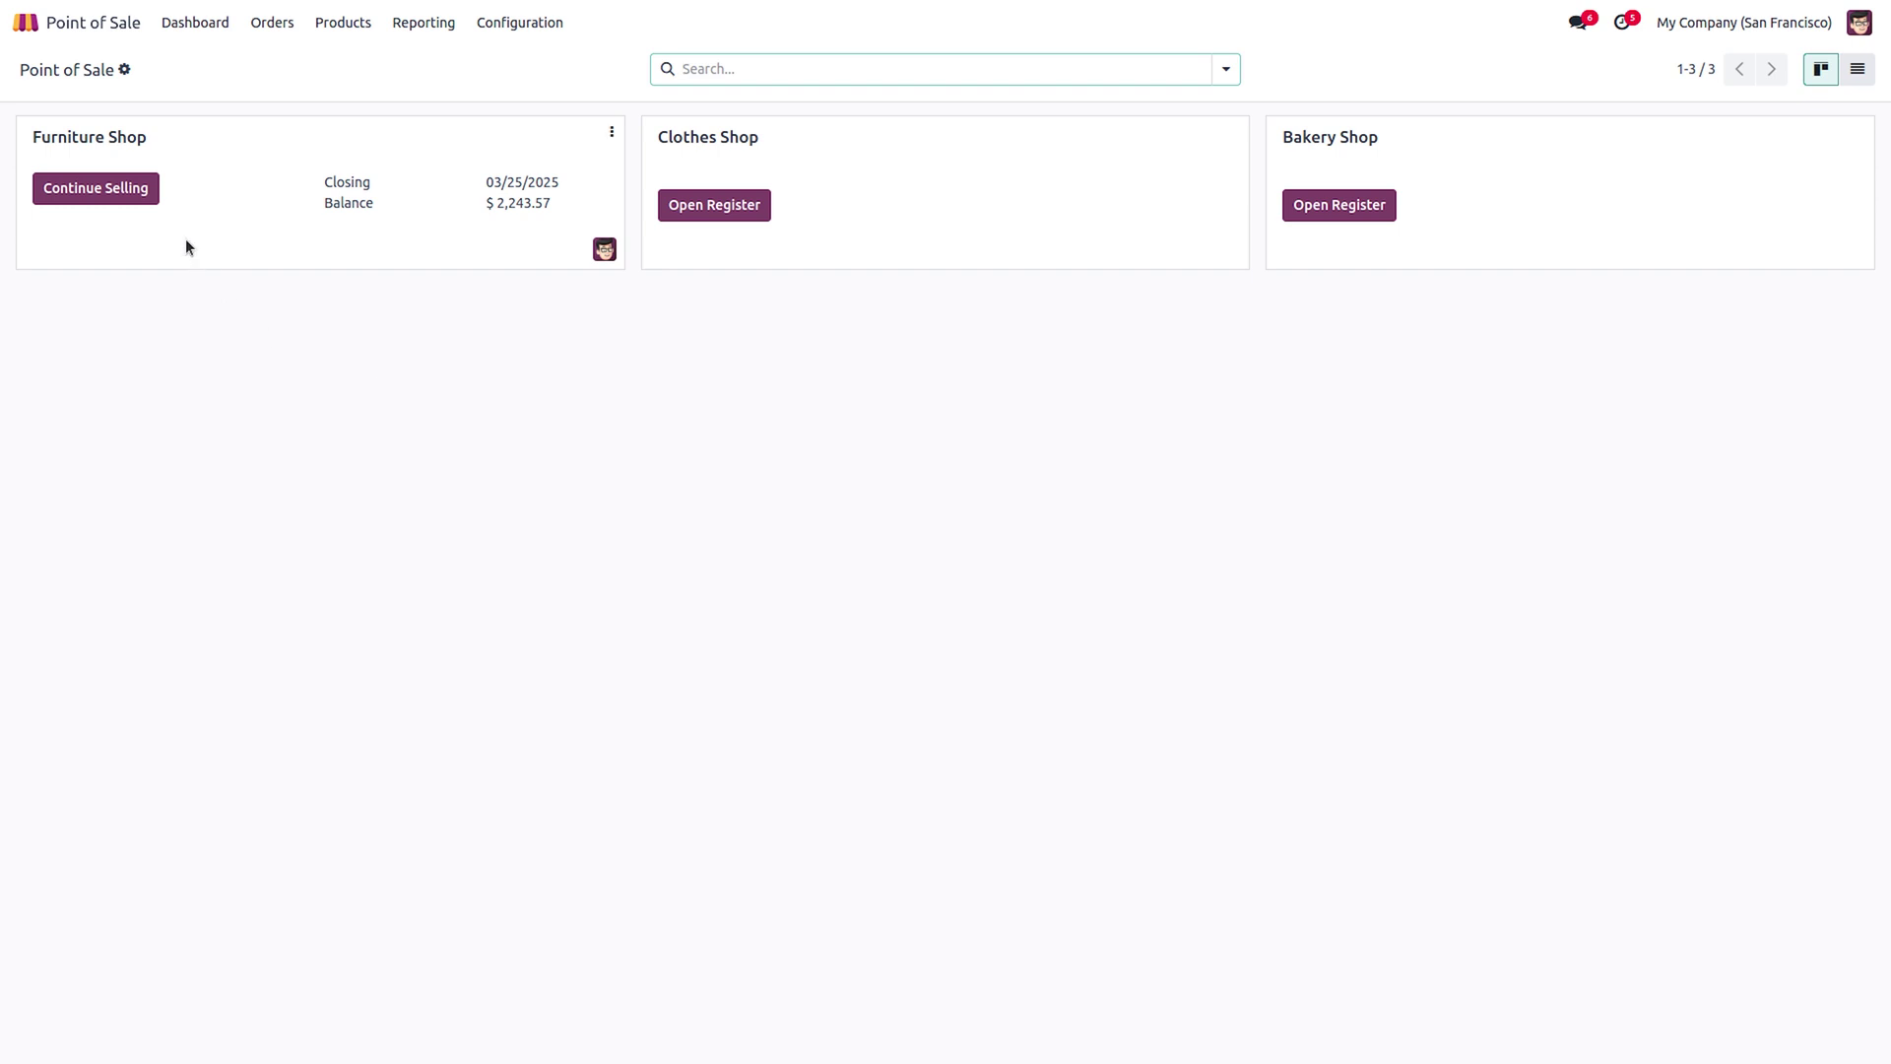
click(124, 202)
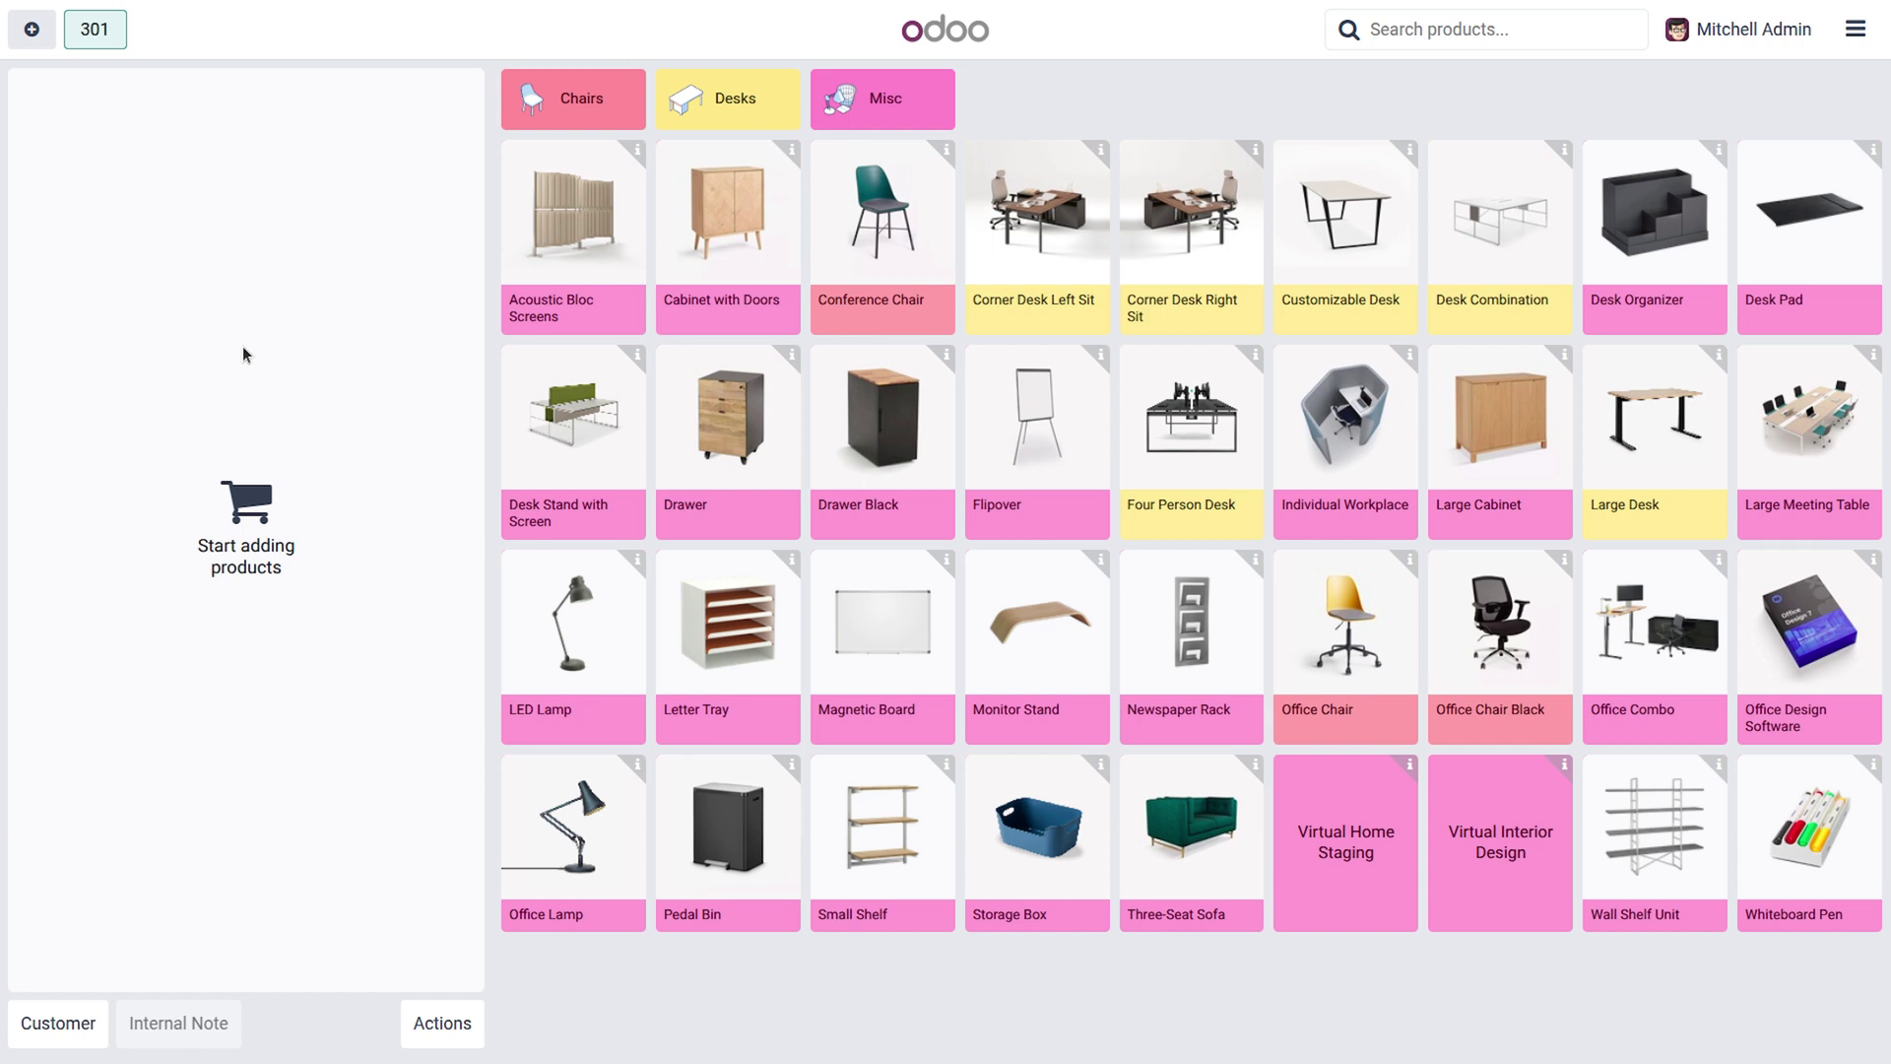
Sell Desk Stand with Screen, Drawer and LED Lamp for $2,543.12 cash, then start a new order.
click(619, 433)
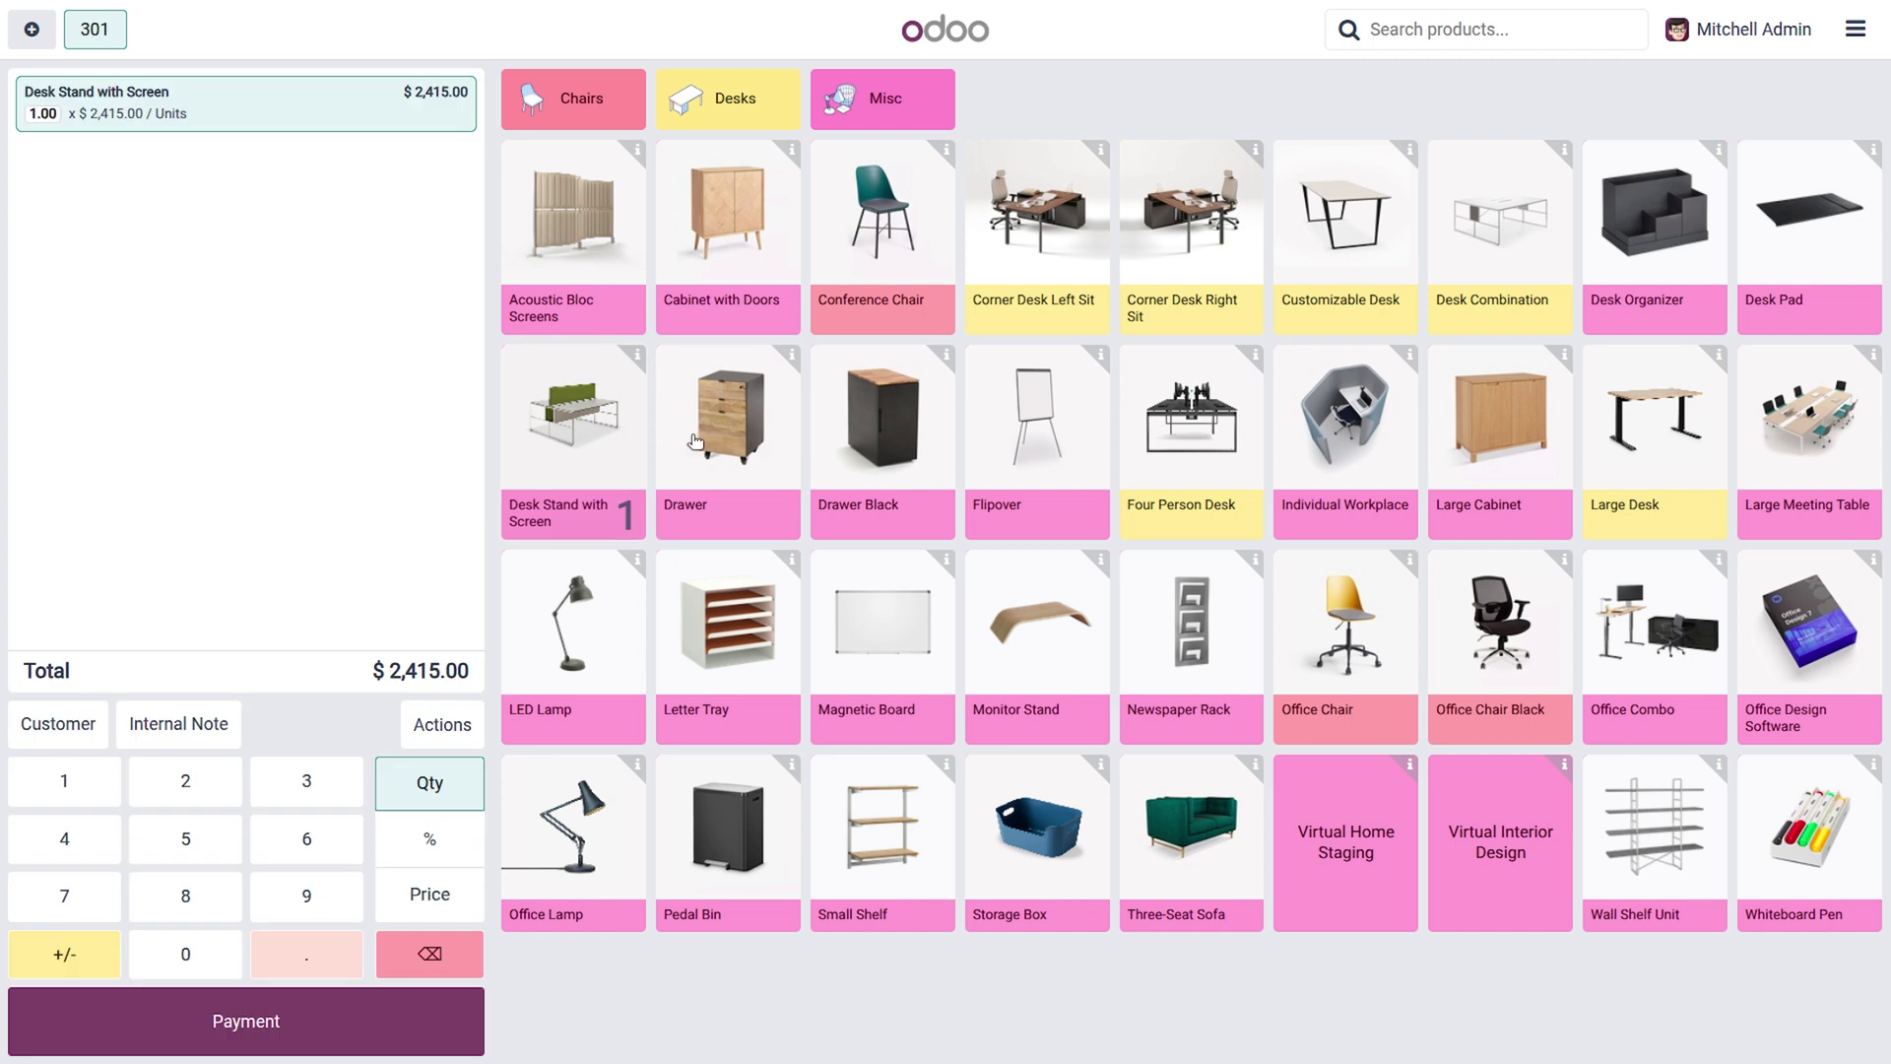
click(695, 440)
click(607, 651)
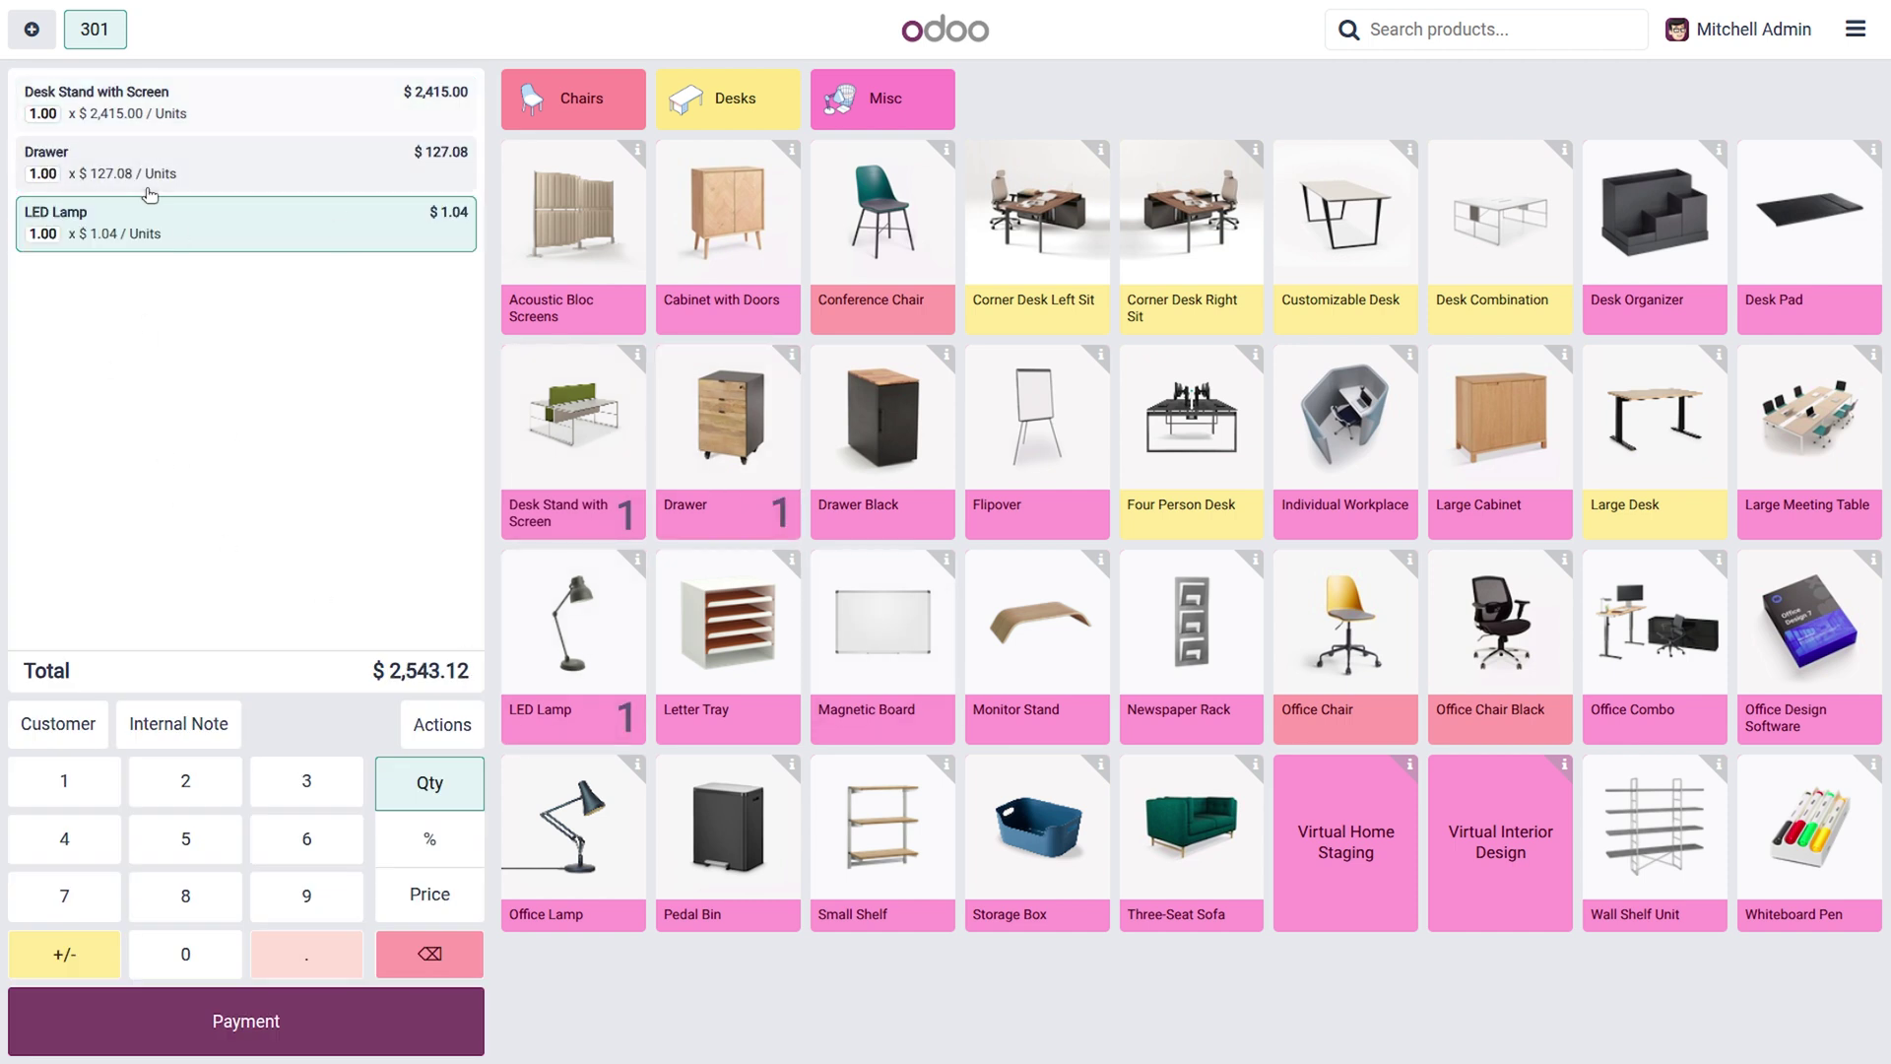
click(264, 1016)
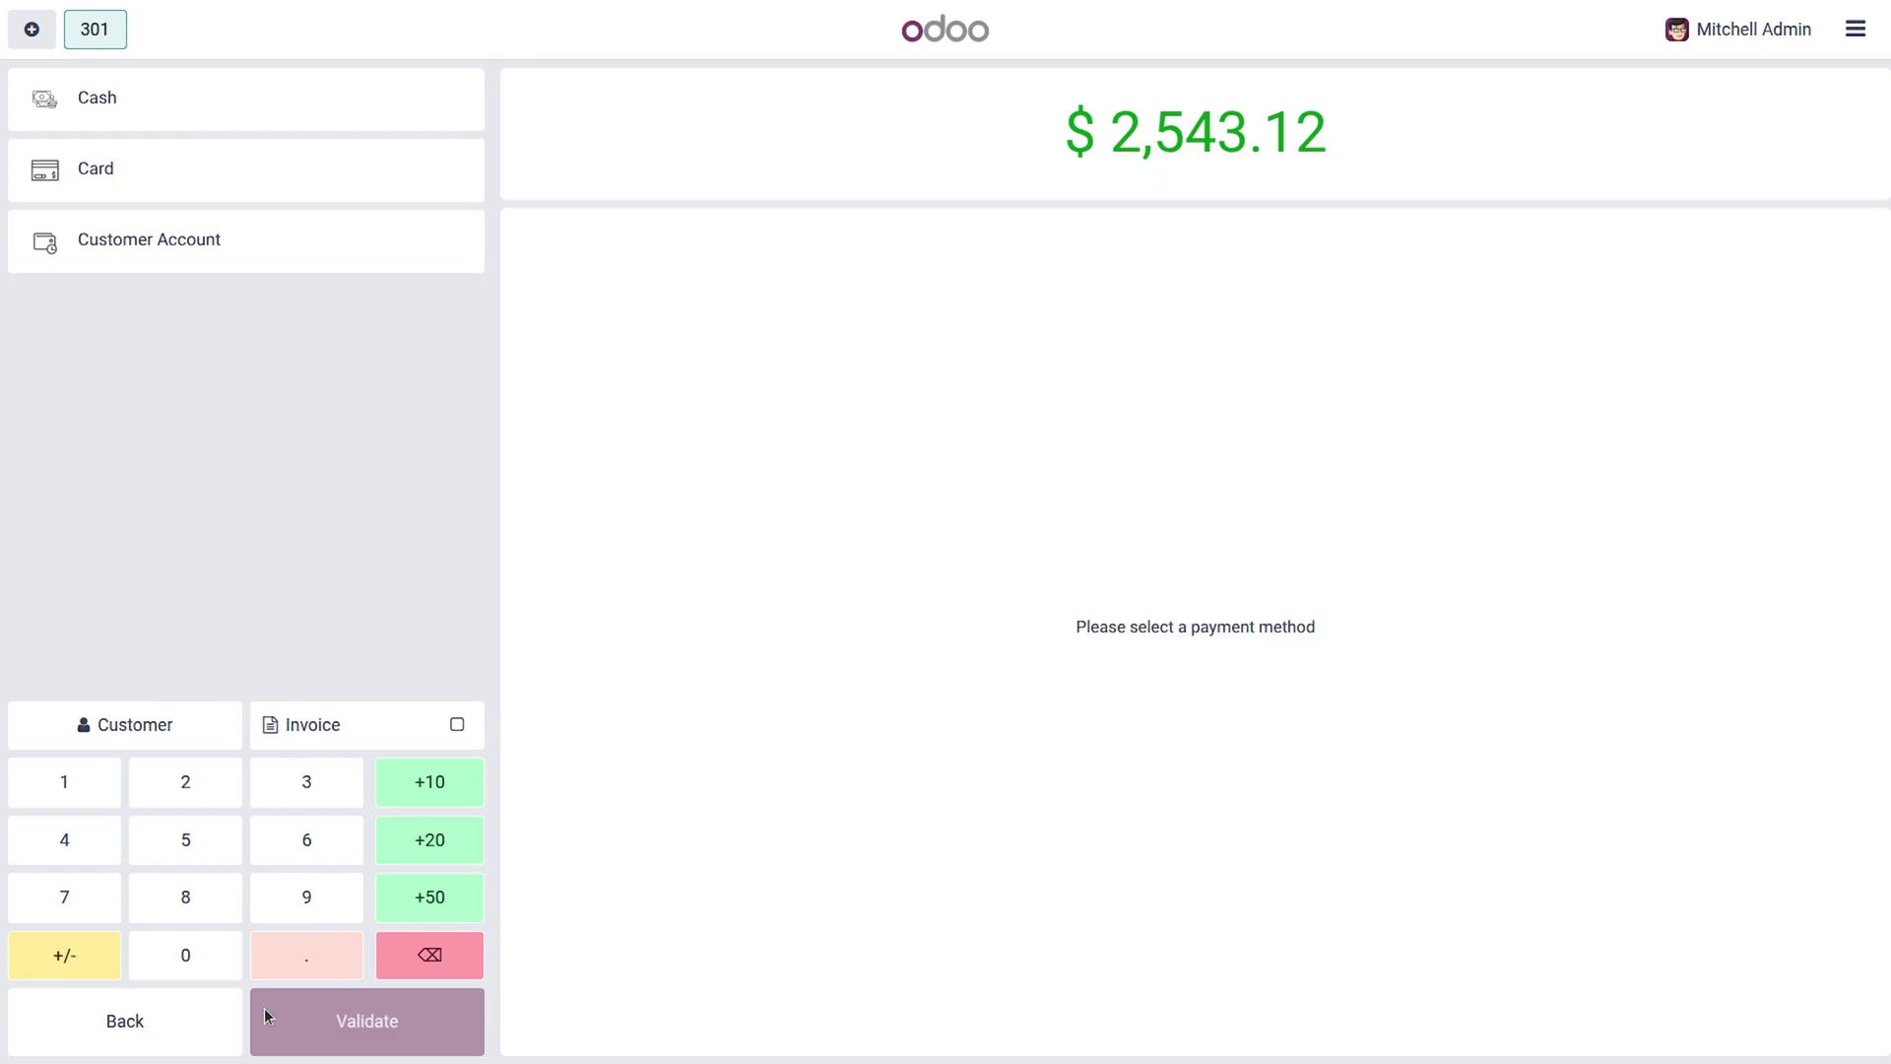
click(167, 126)
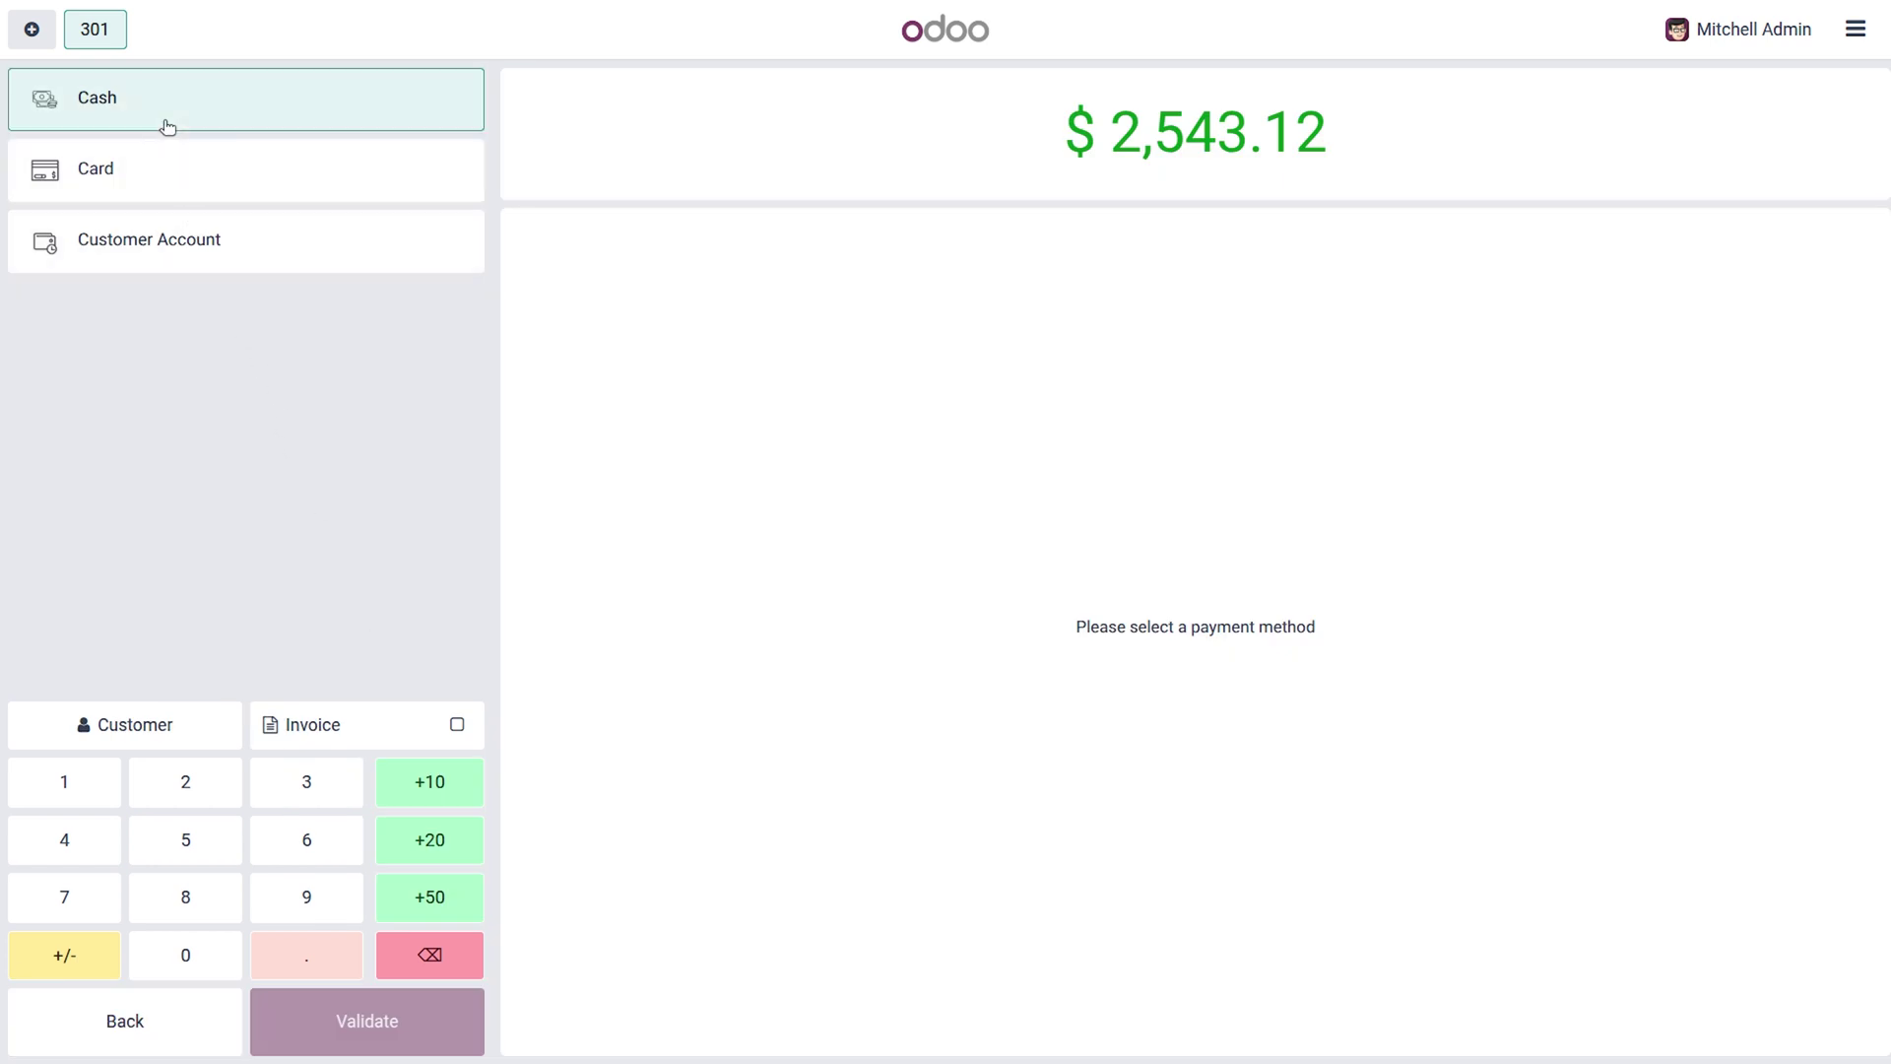
click(362, 1022)
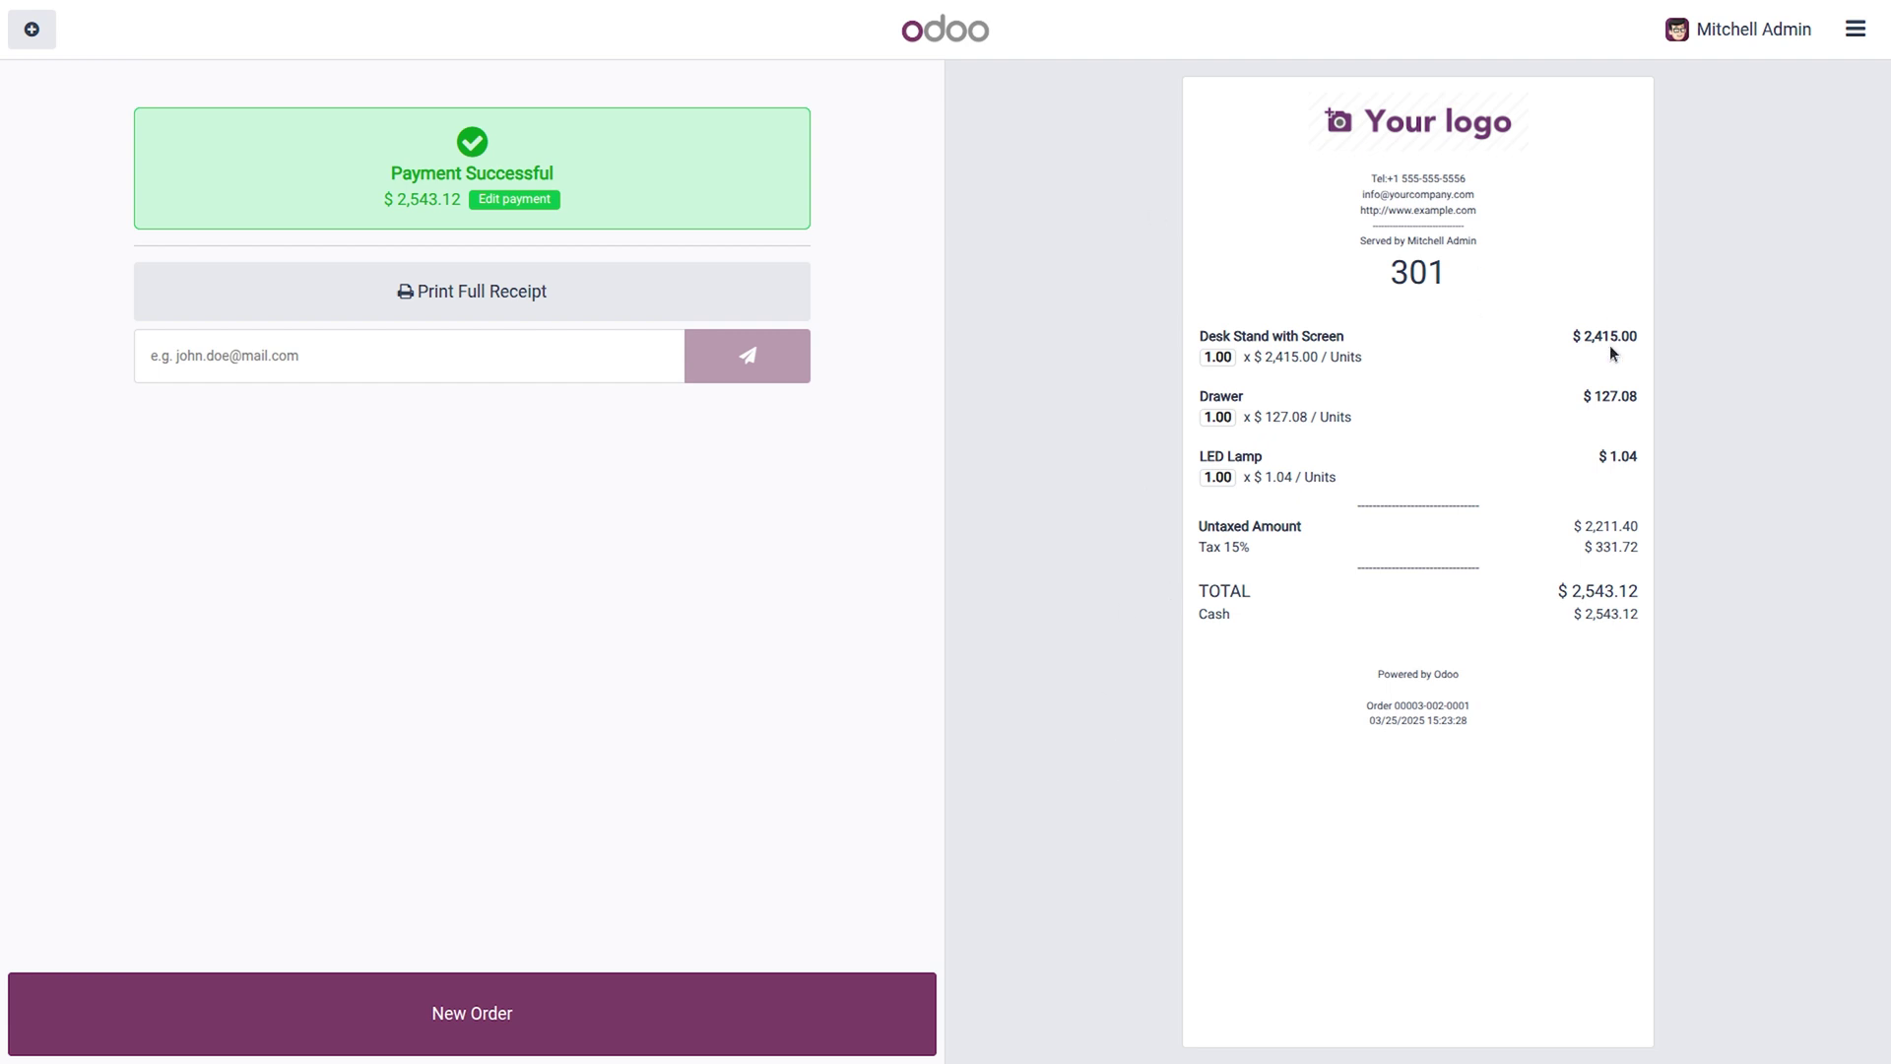
click(602, 1020)
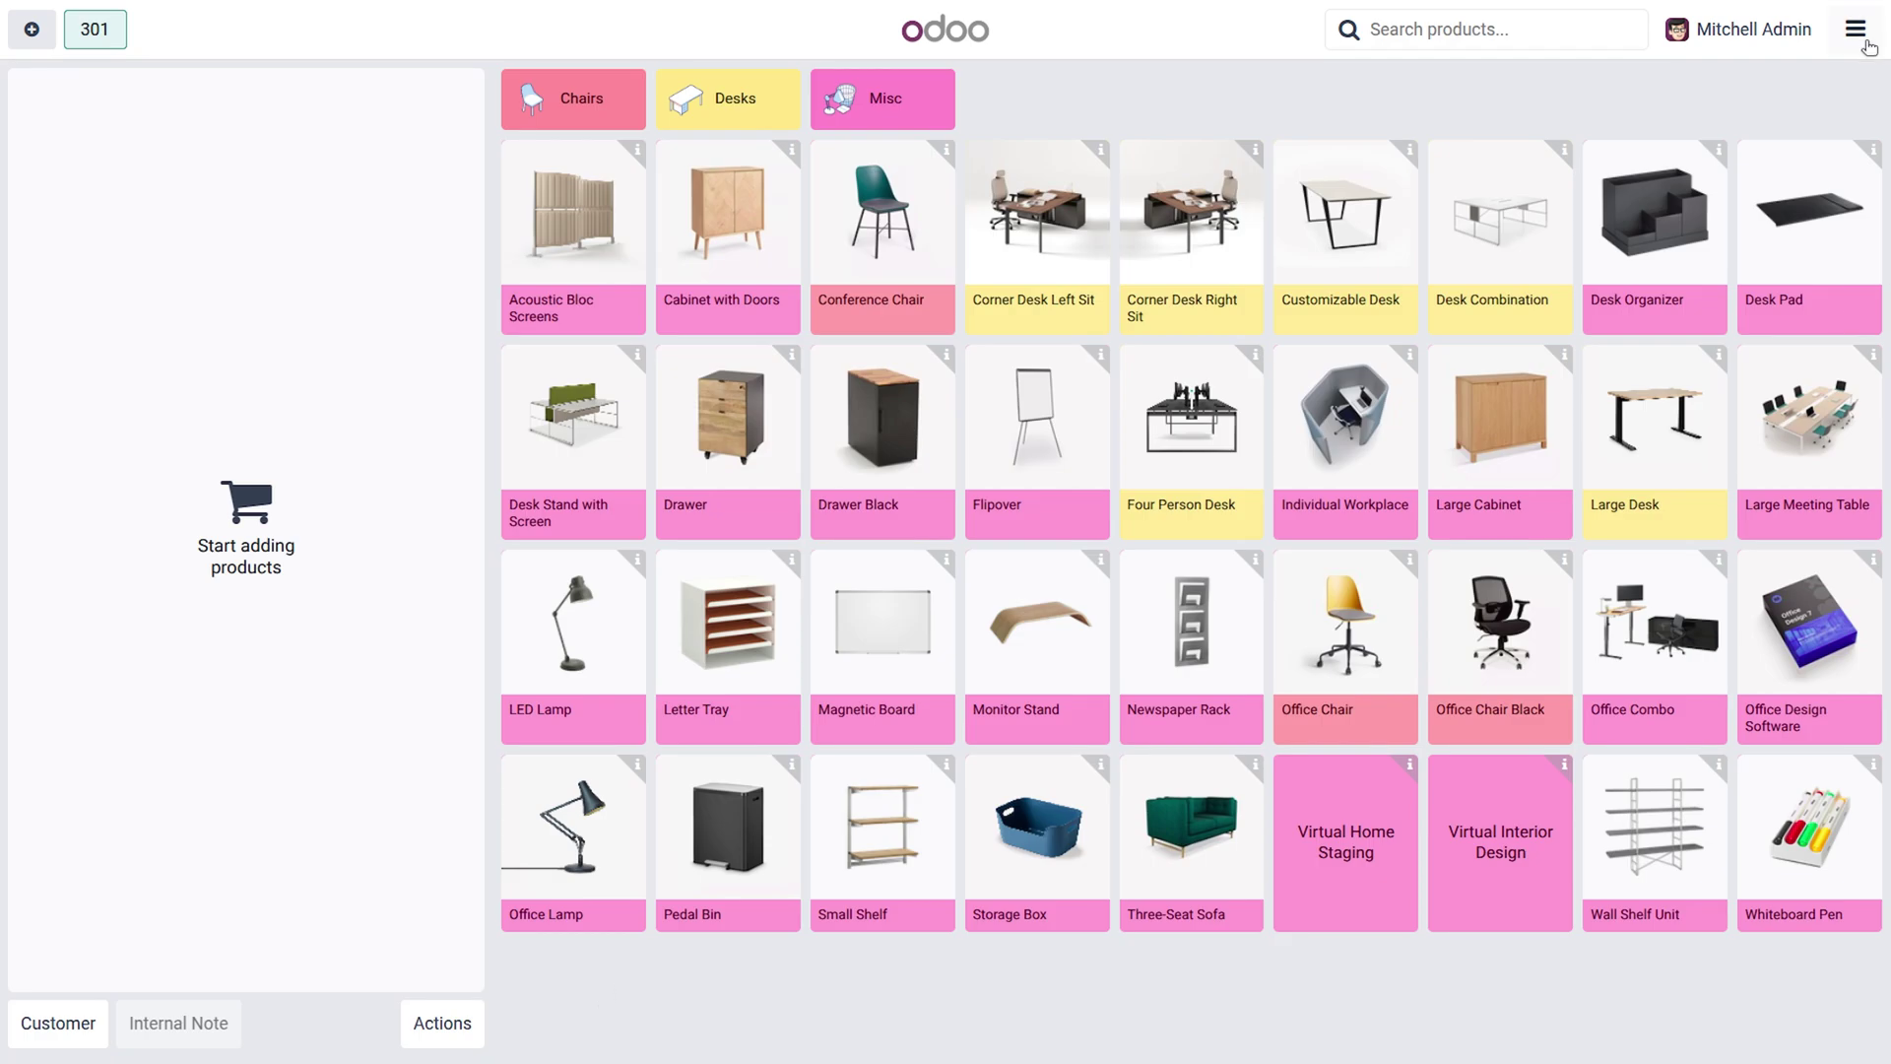
Leave the register and open Design 1 from Point of Sale's Receipt Designs list.
click(1864, 42)
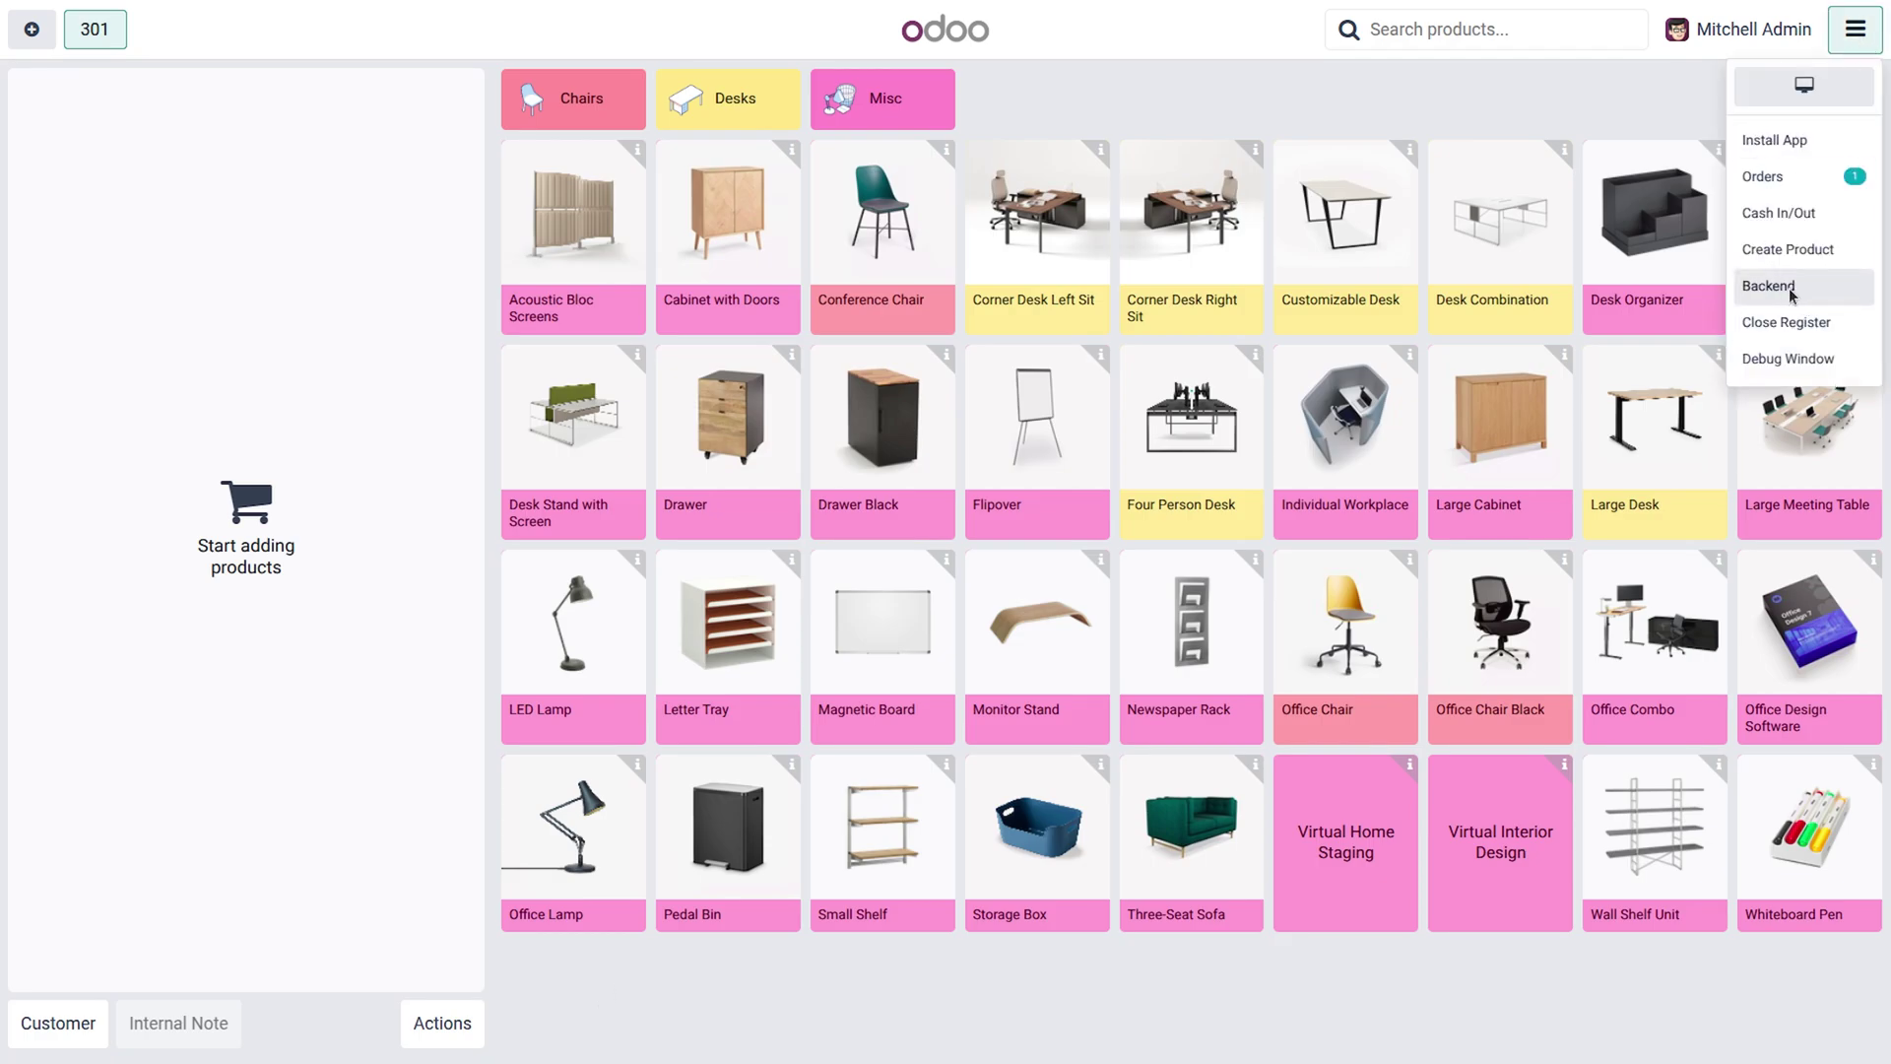
click(1791, 291)
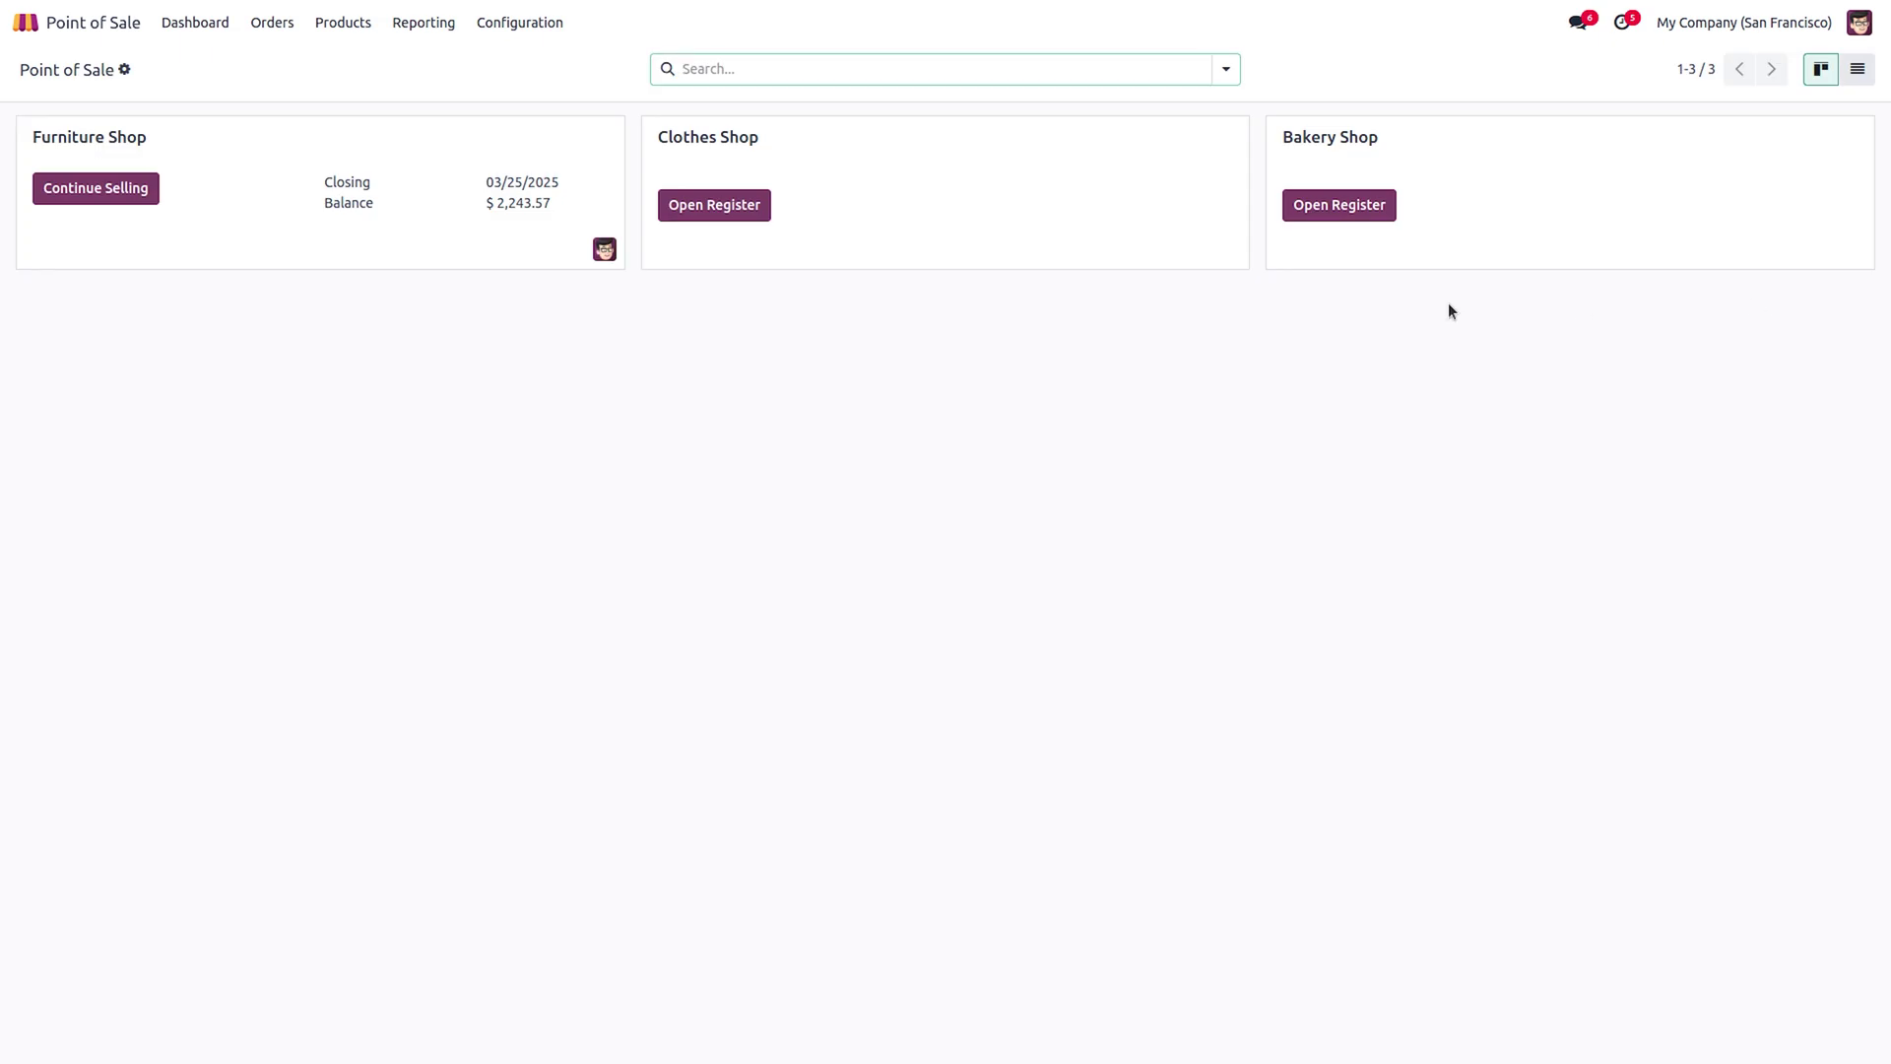
click(538, 24)
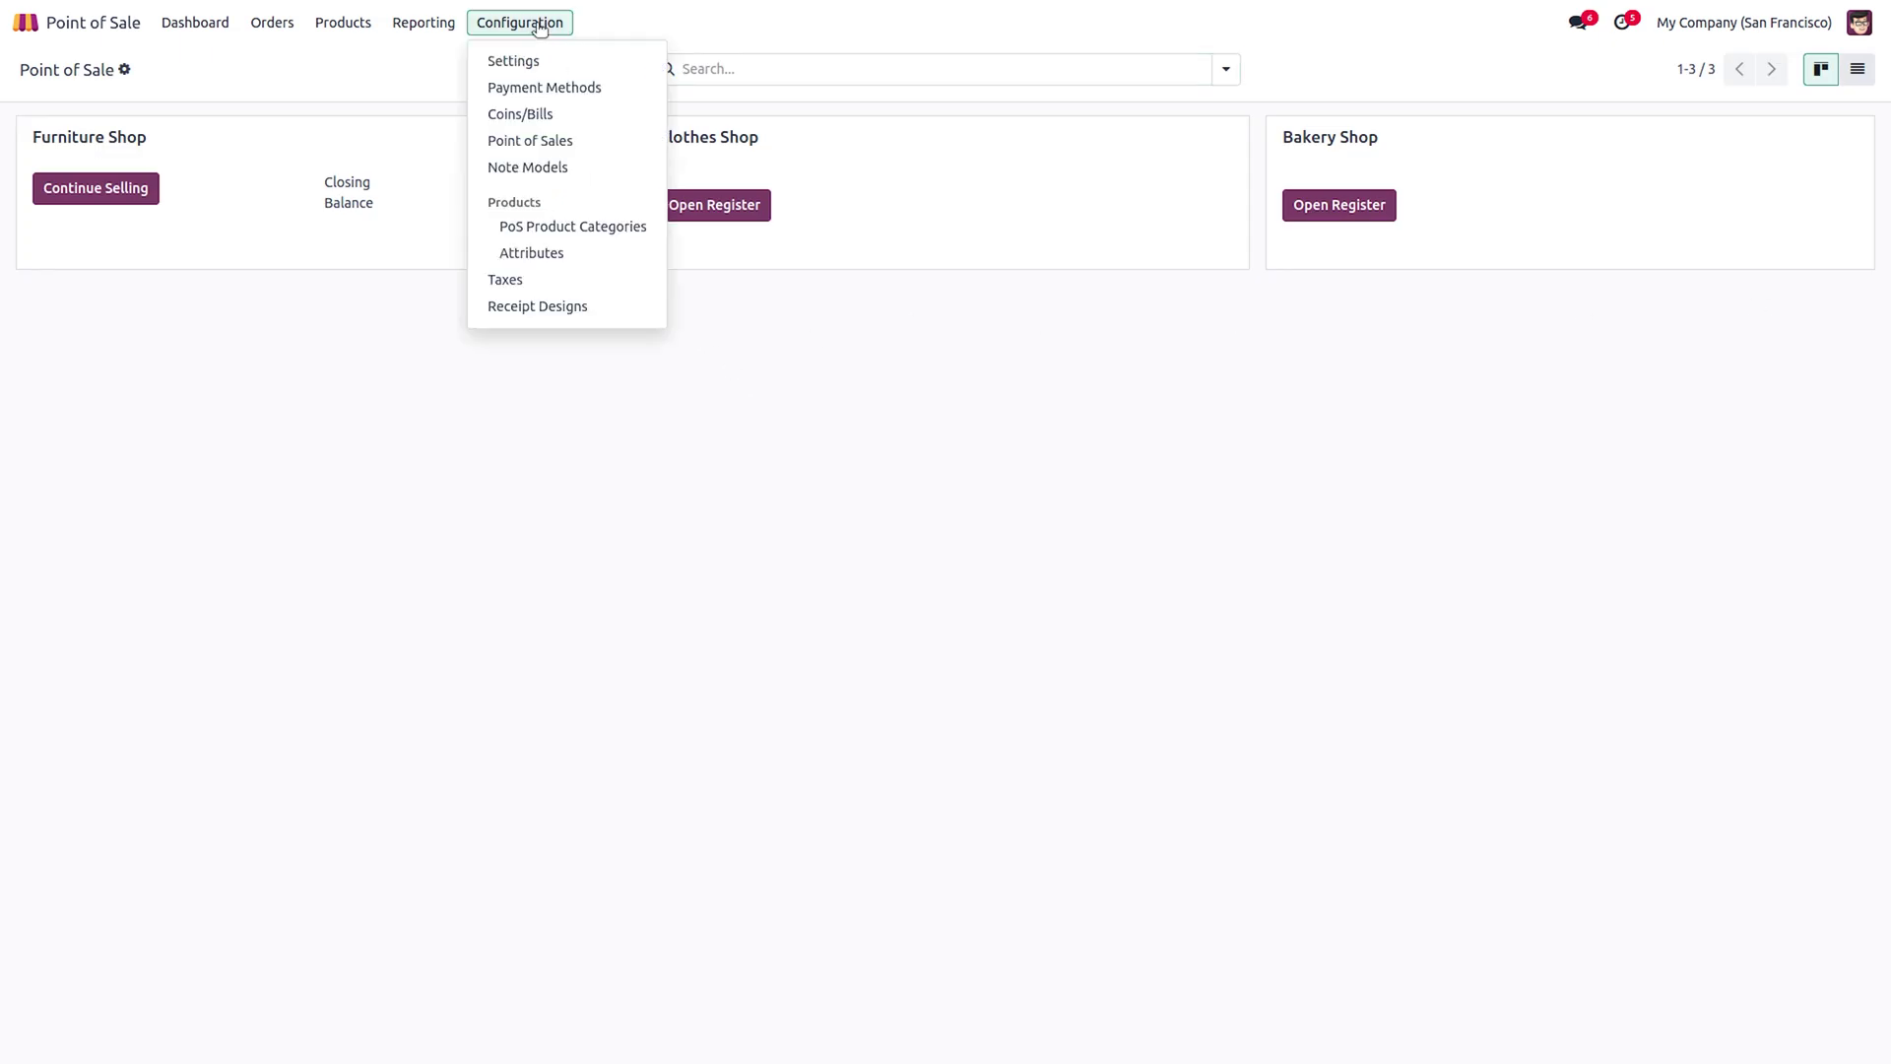
click(551, 312)
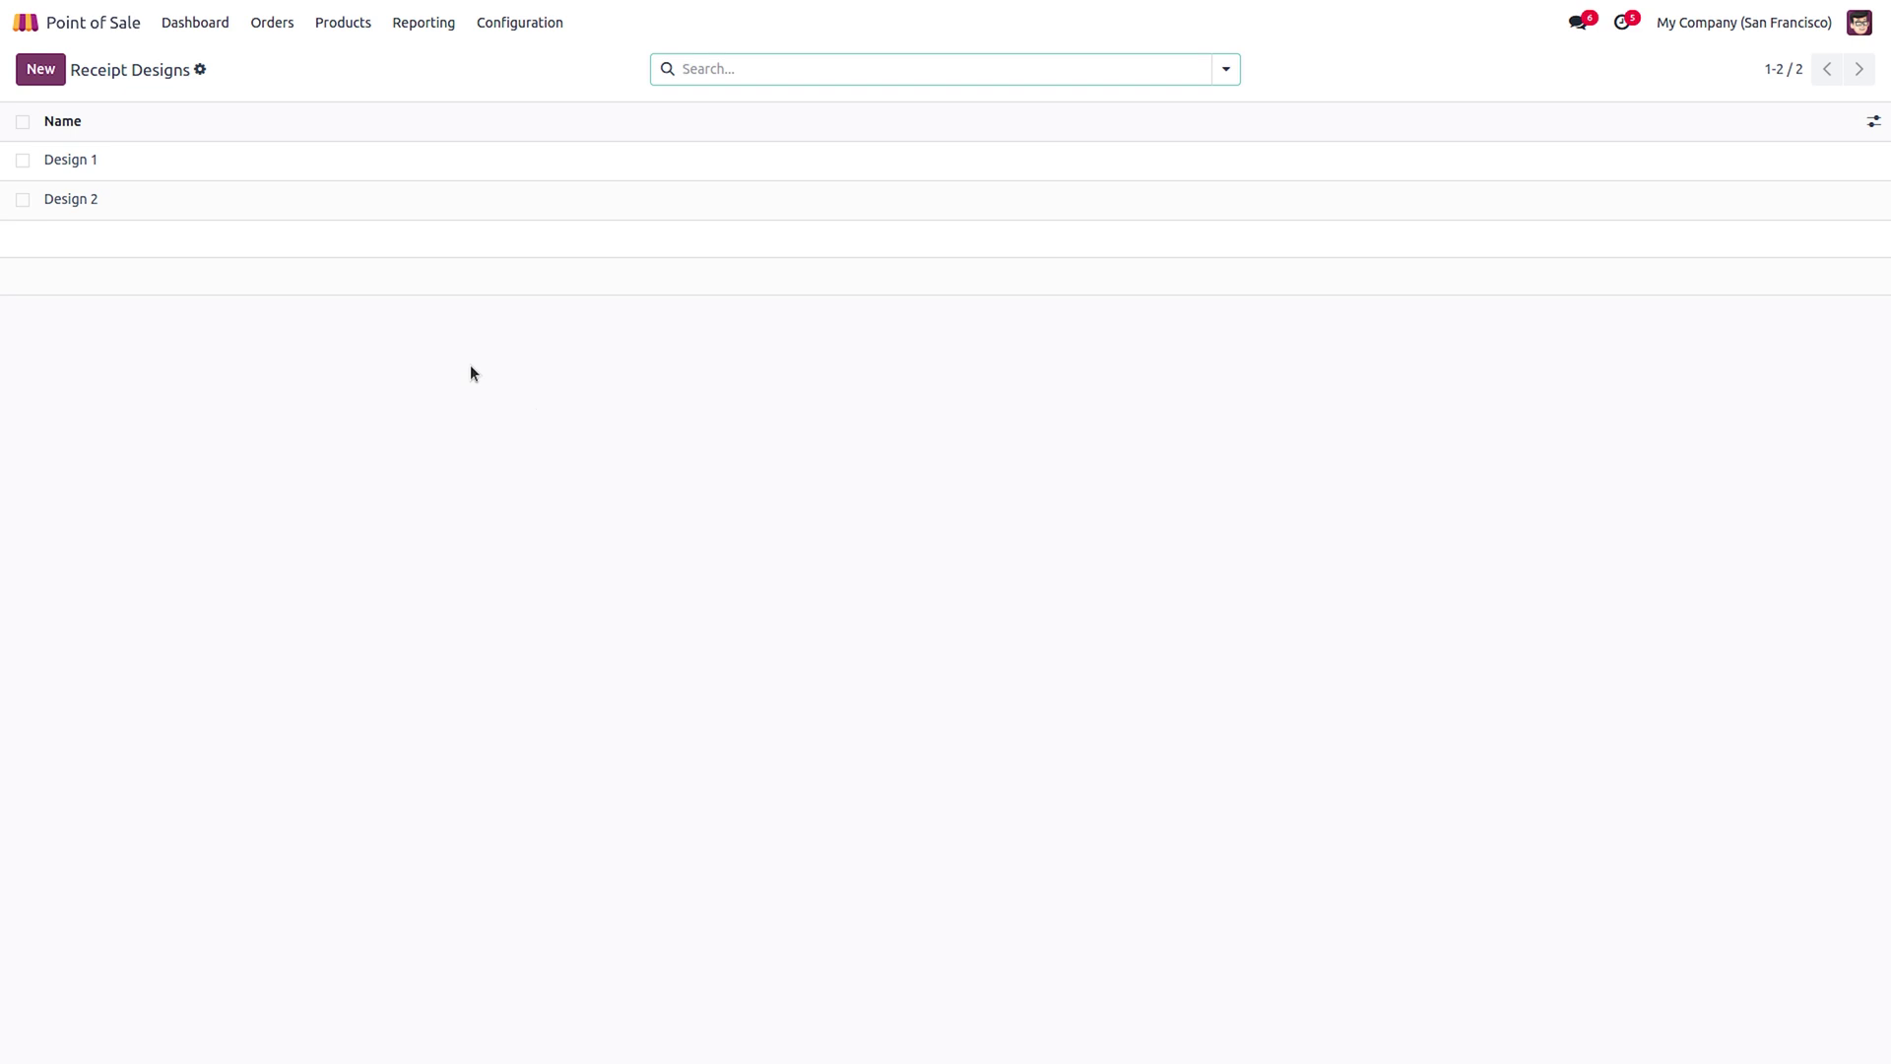
click(134, 163)
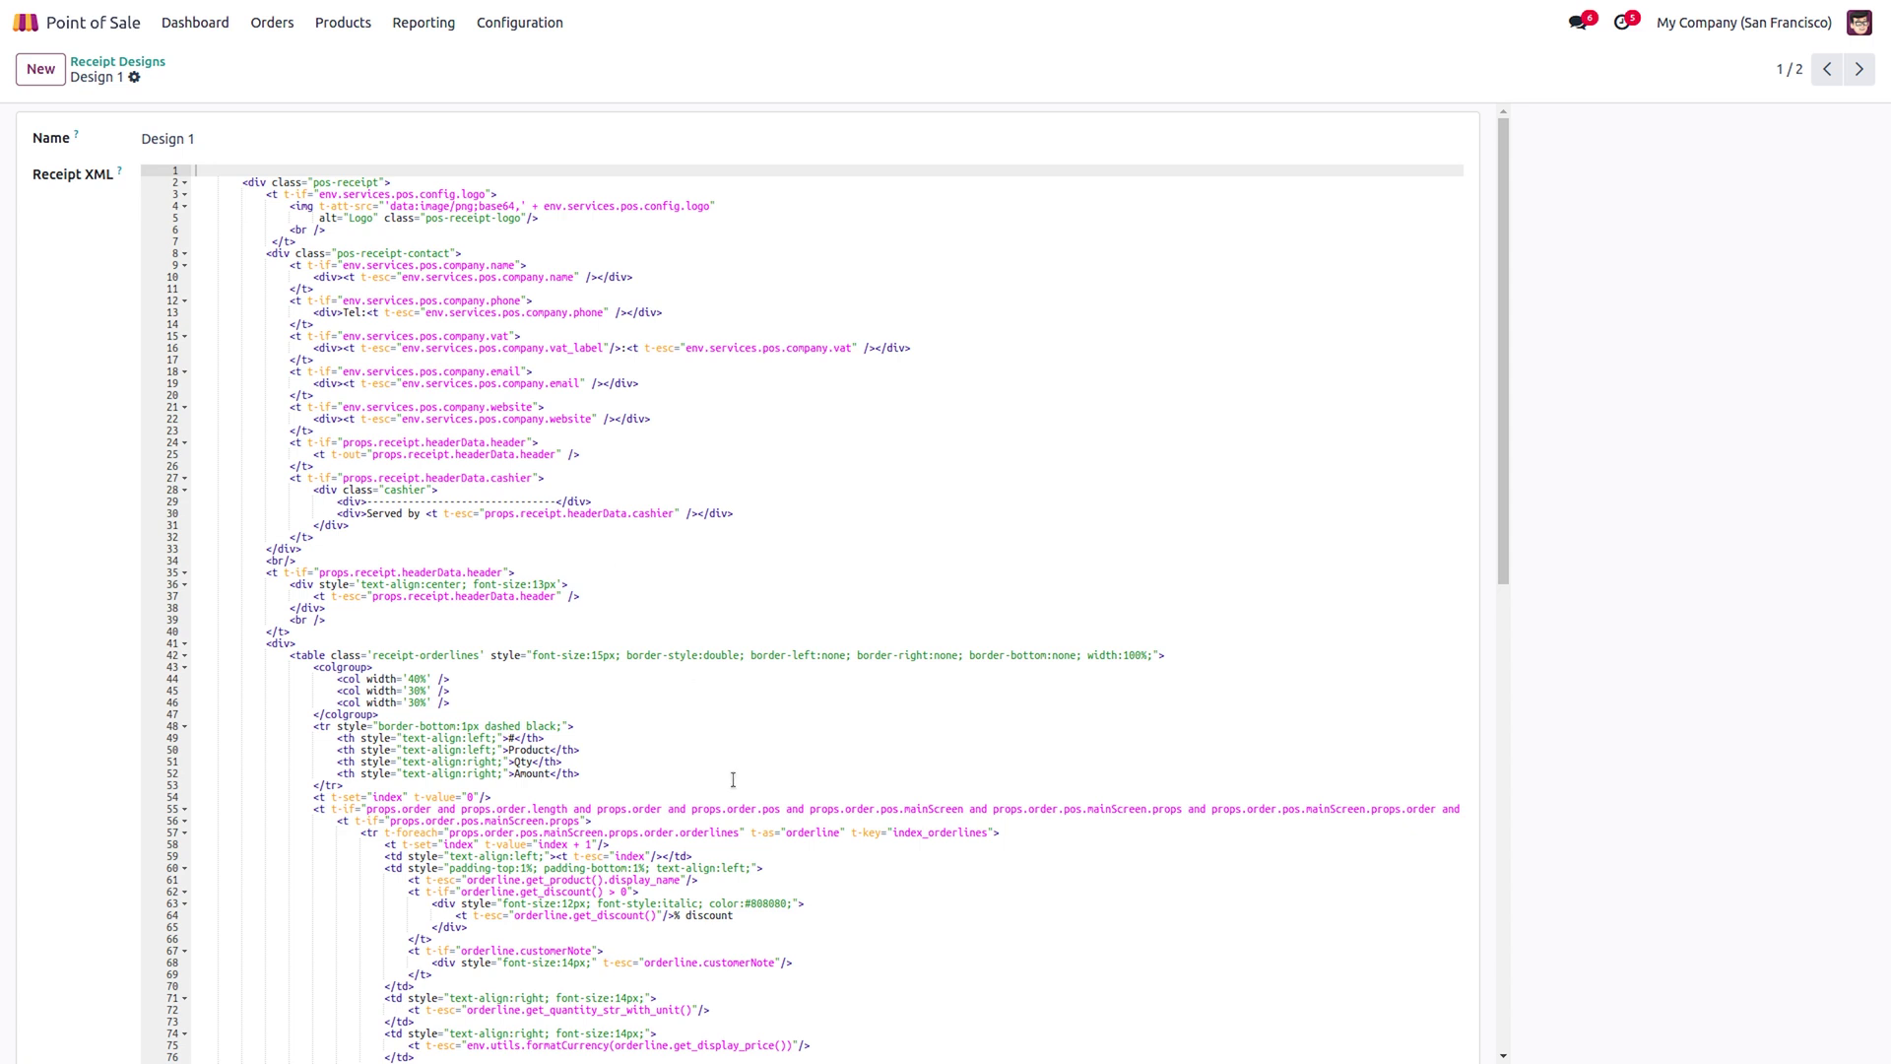
Review Design 1's Receipt XML, highlighting the # column header and the Thank You footer line.
scroll(732, 779, down, 10)
scroll(729, 808, up, 10)
drag(337, 738, 549, 739)
scroll(550, 743, down, 3)
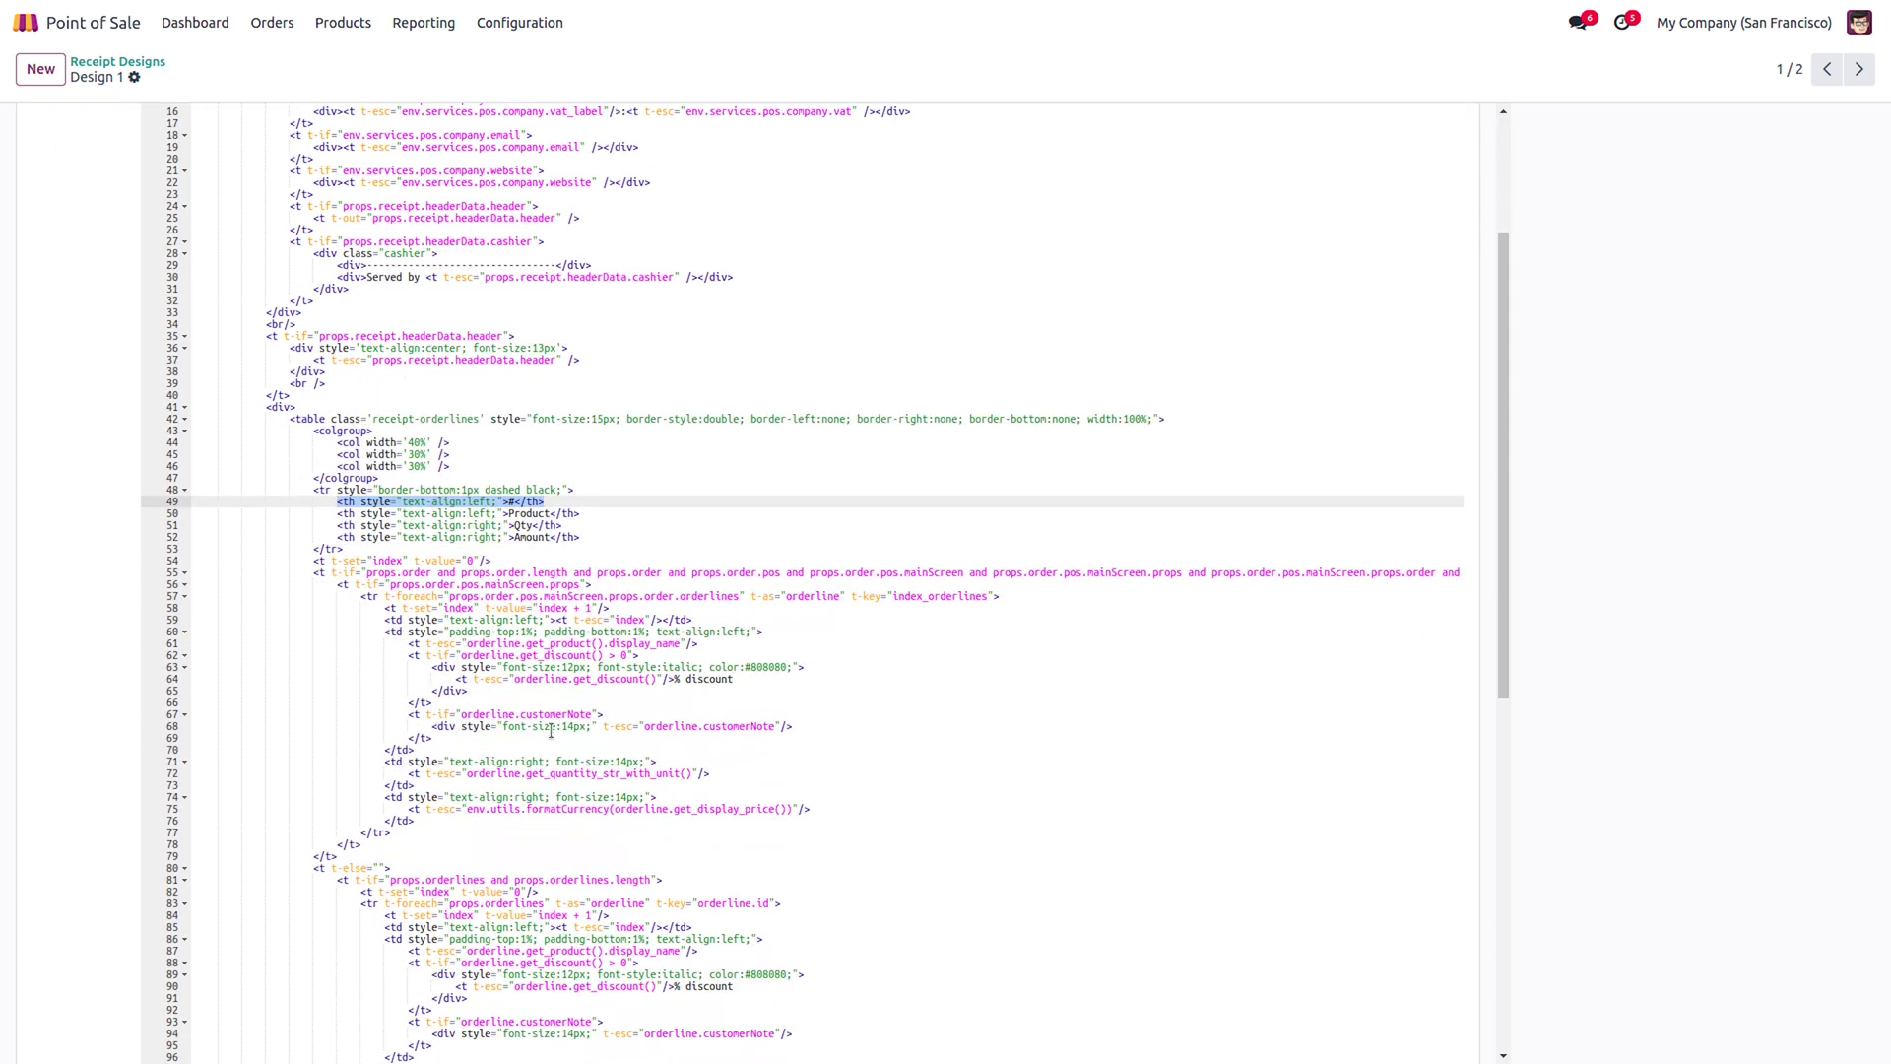
click(582, 525)
scroll(604, 569, down, 9)
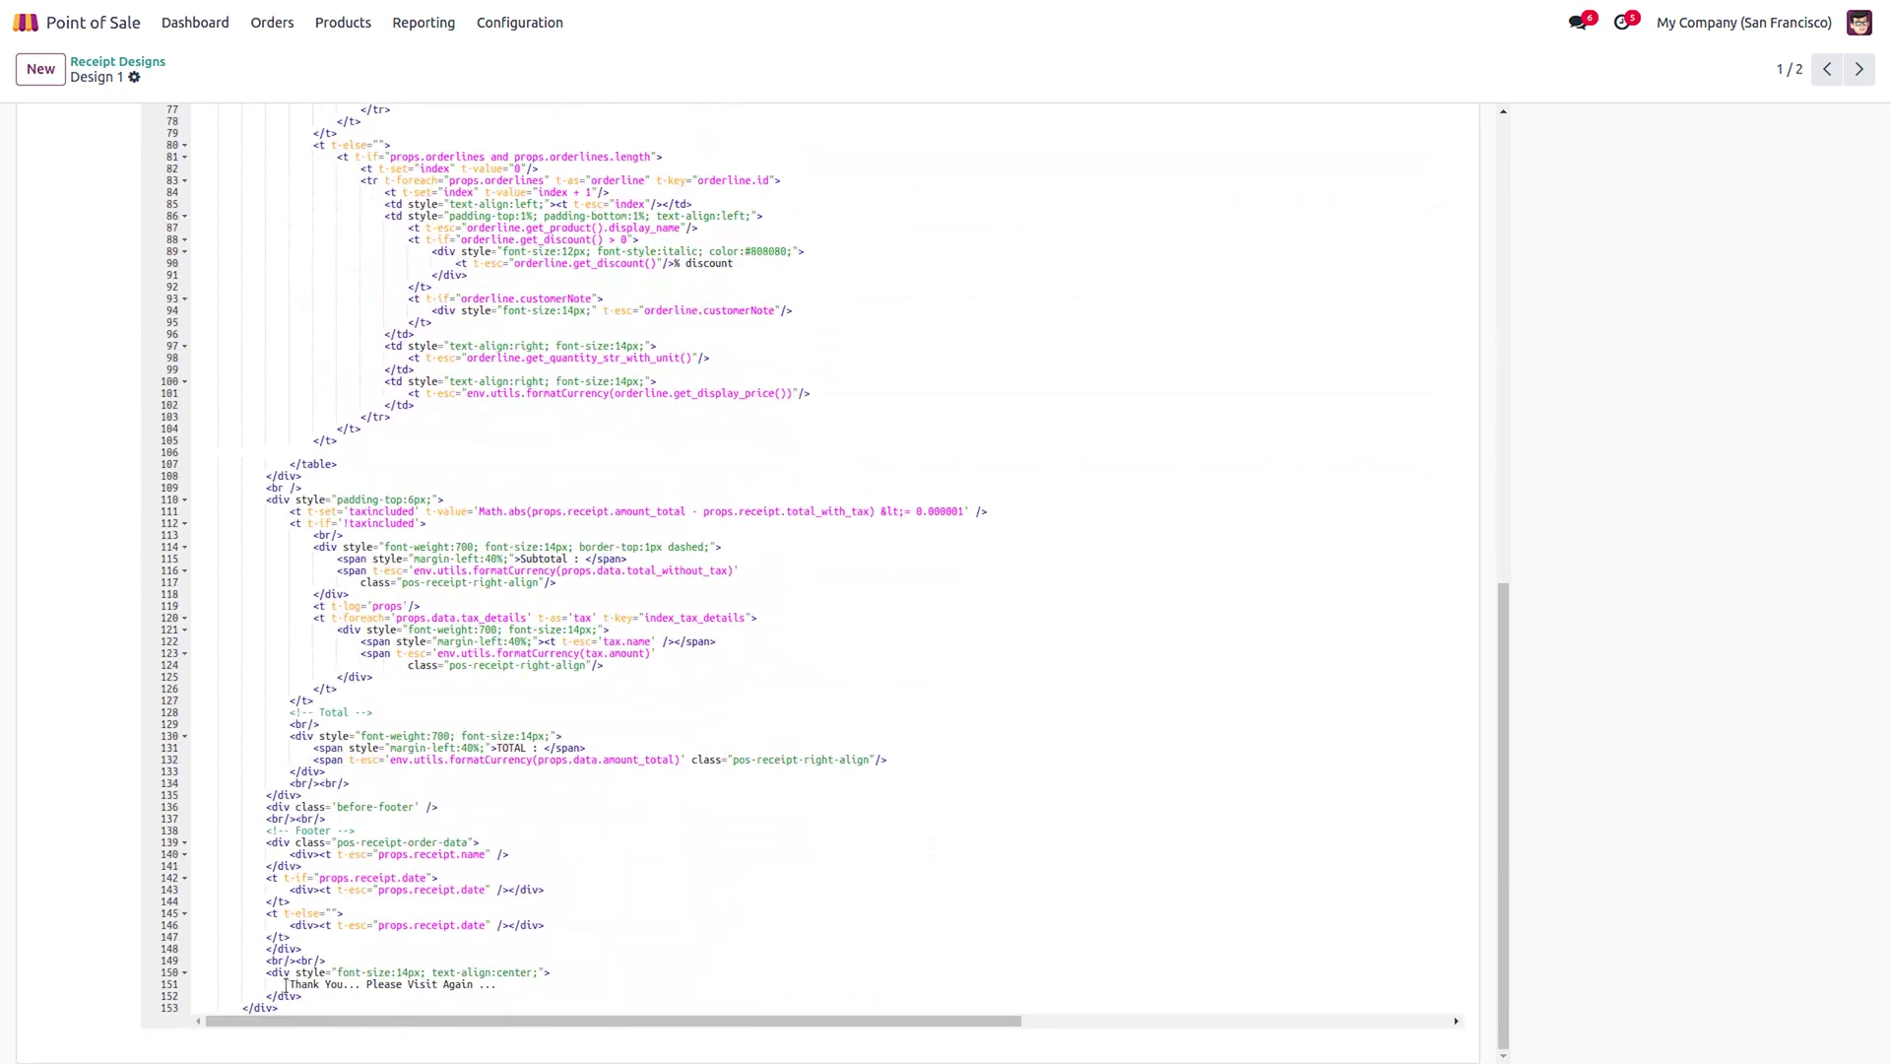
drag(287, 985, 511, 987)
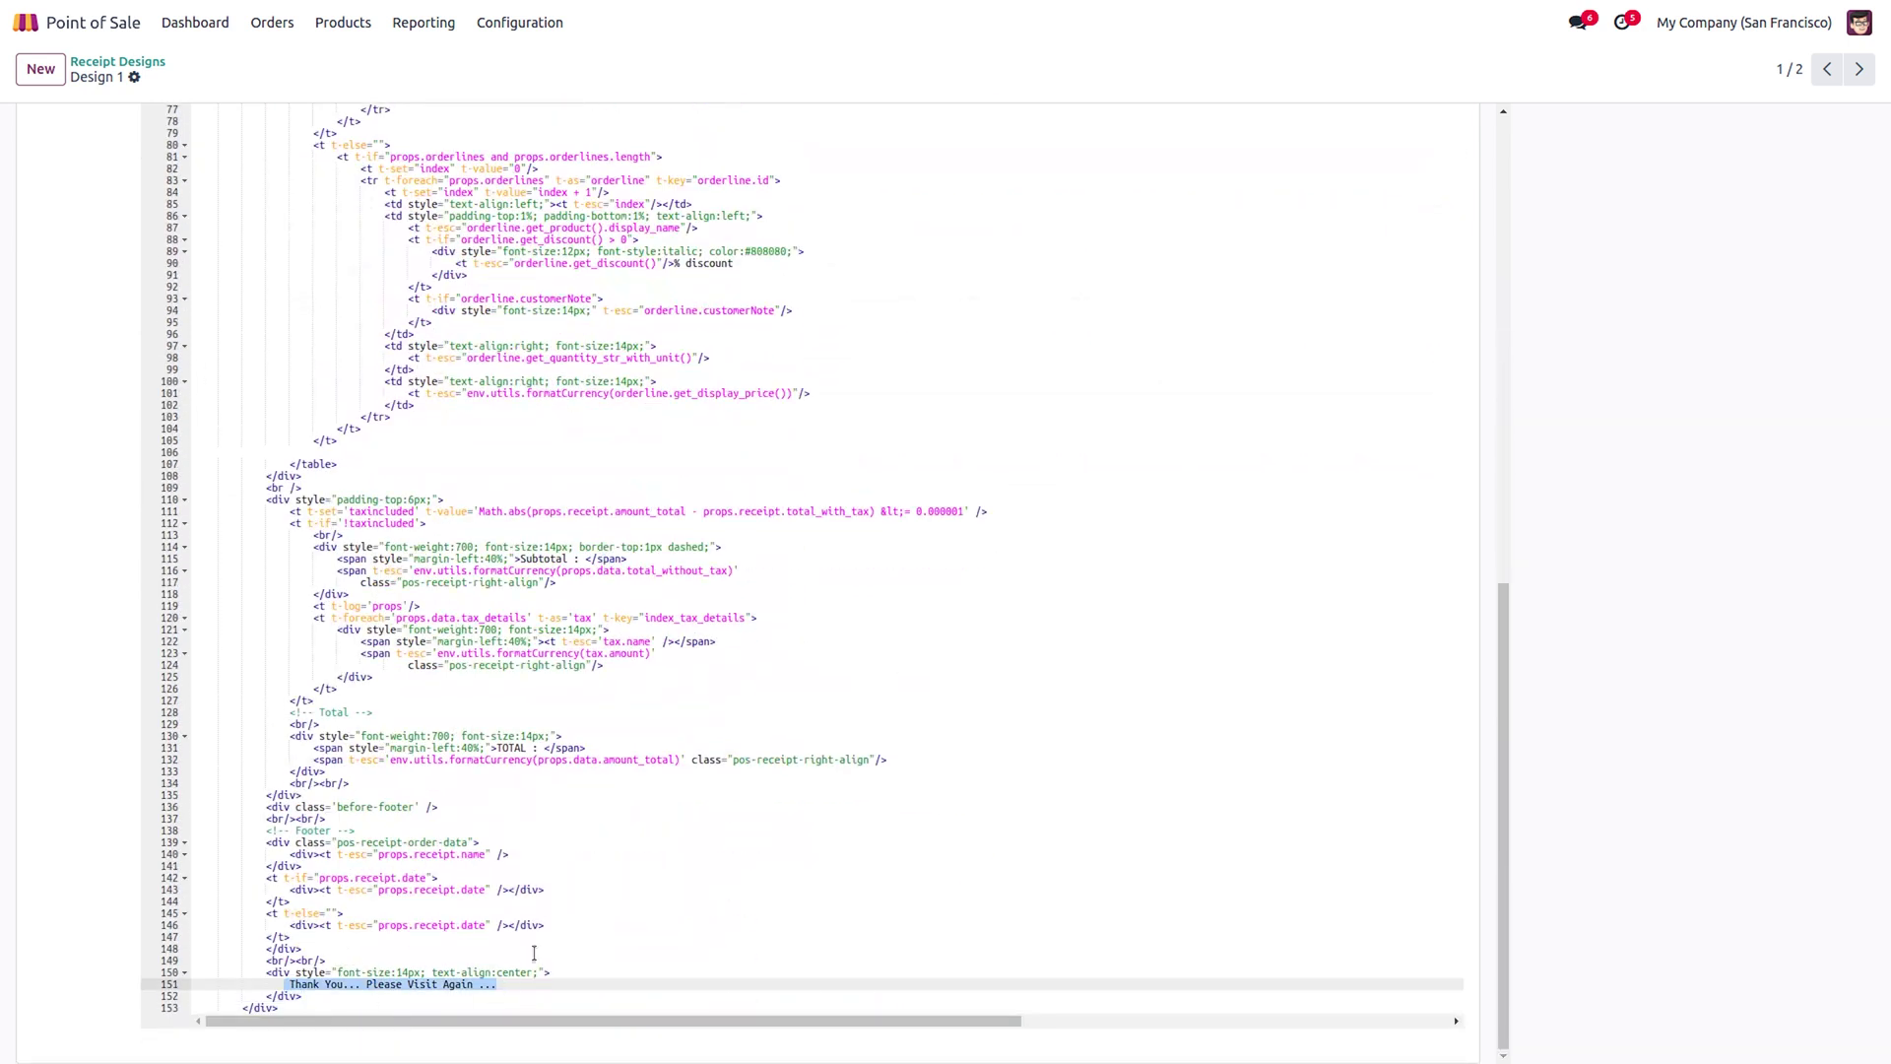
scroll(530, 958, up, 15)
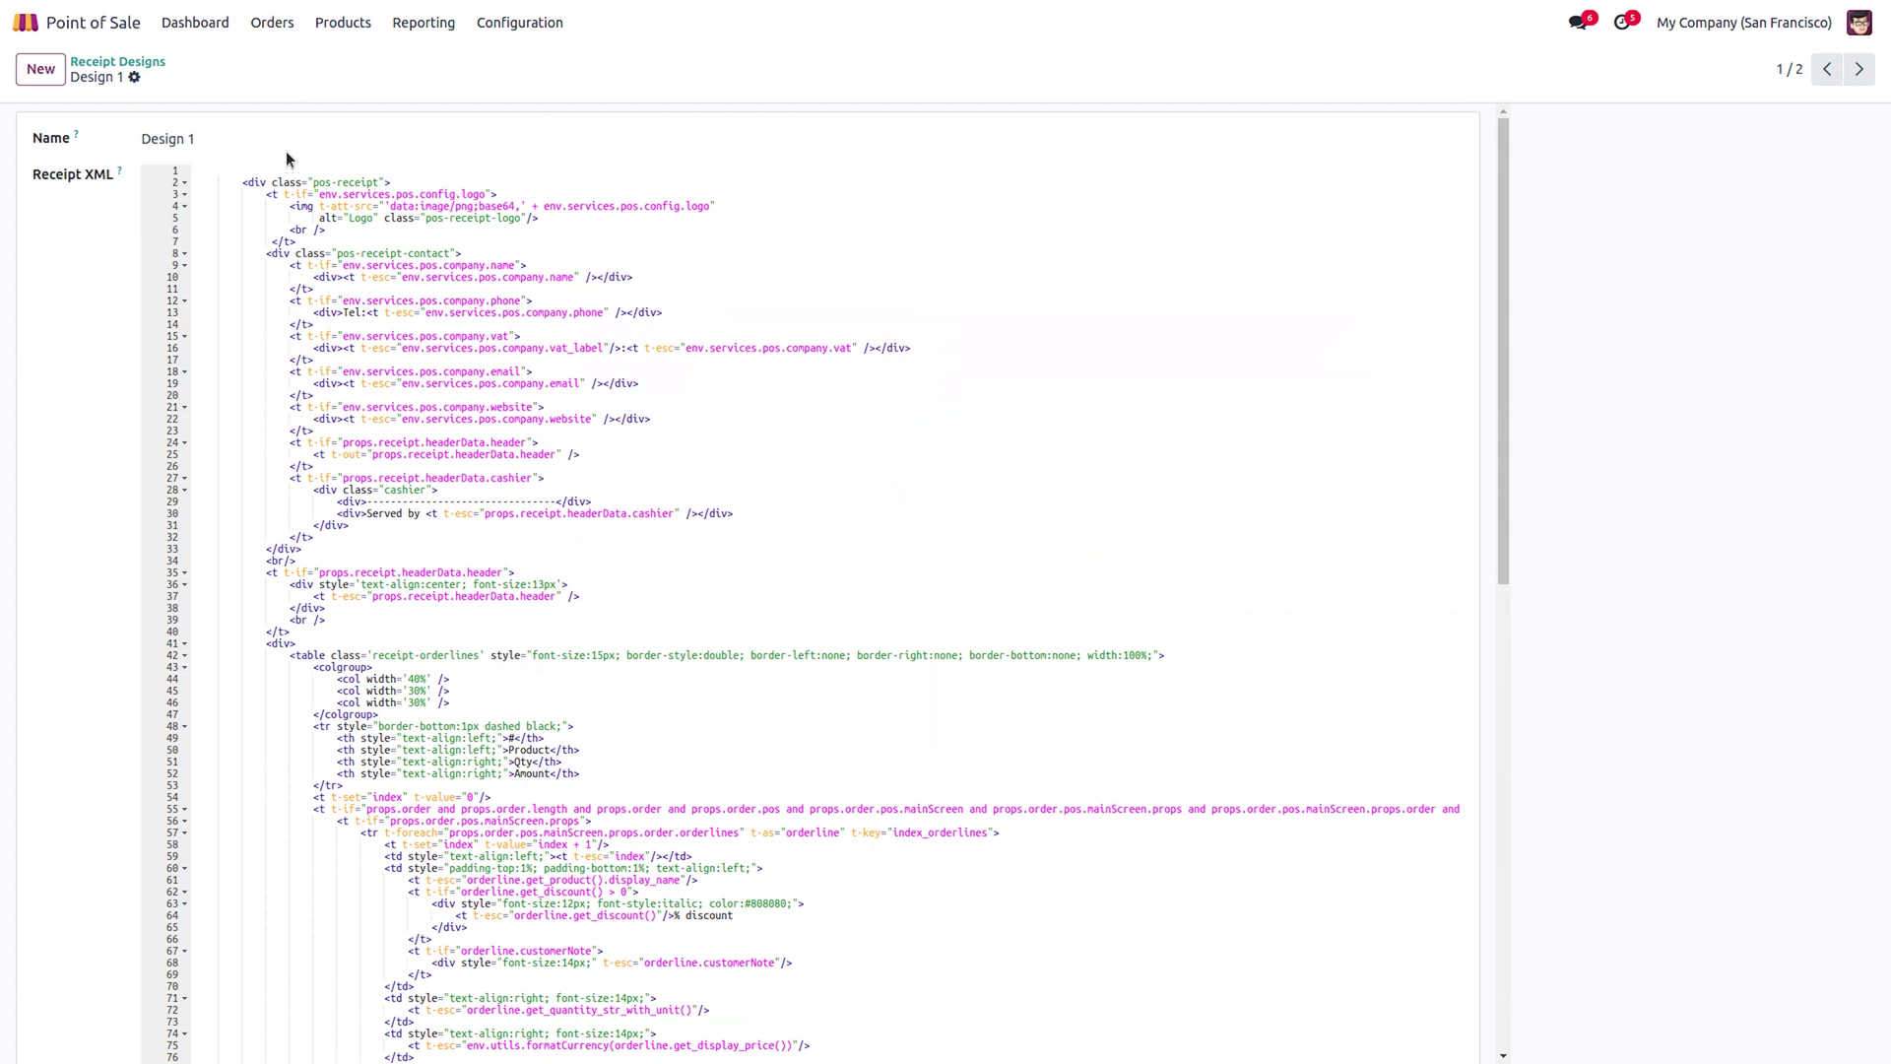
Edit the Furniture Shop settings to enable Custom Receipt with Design 1, and save.
click(208, 25)
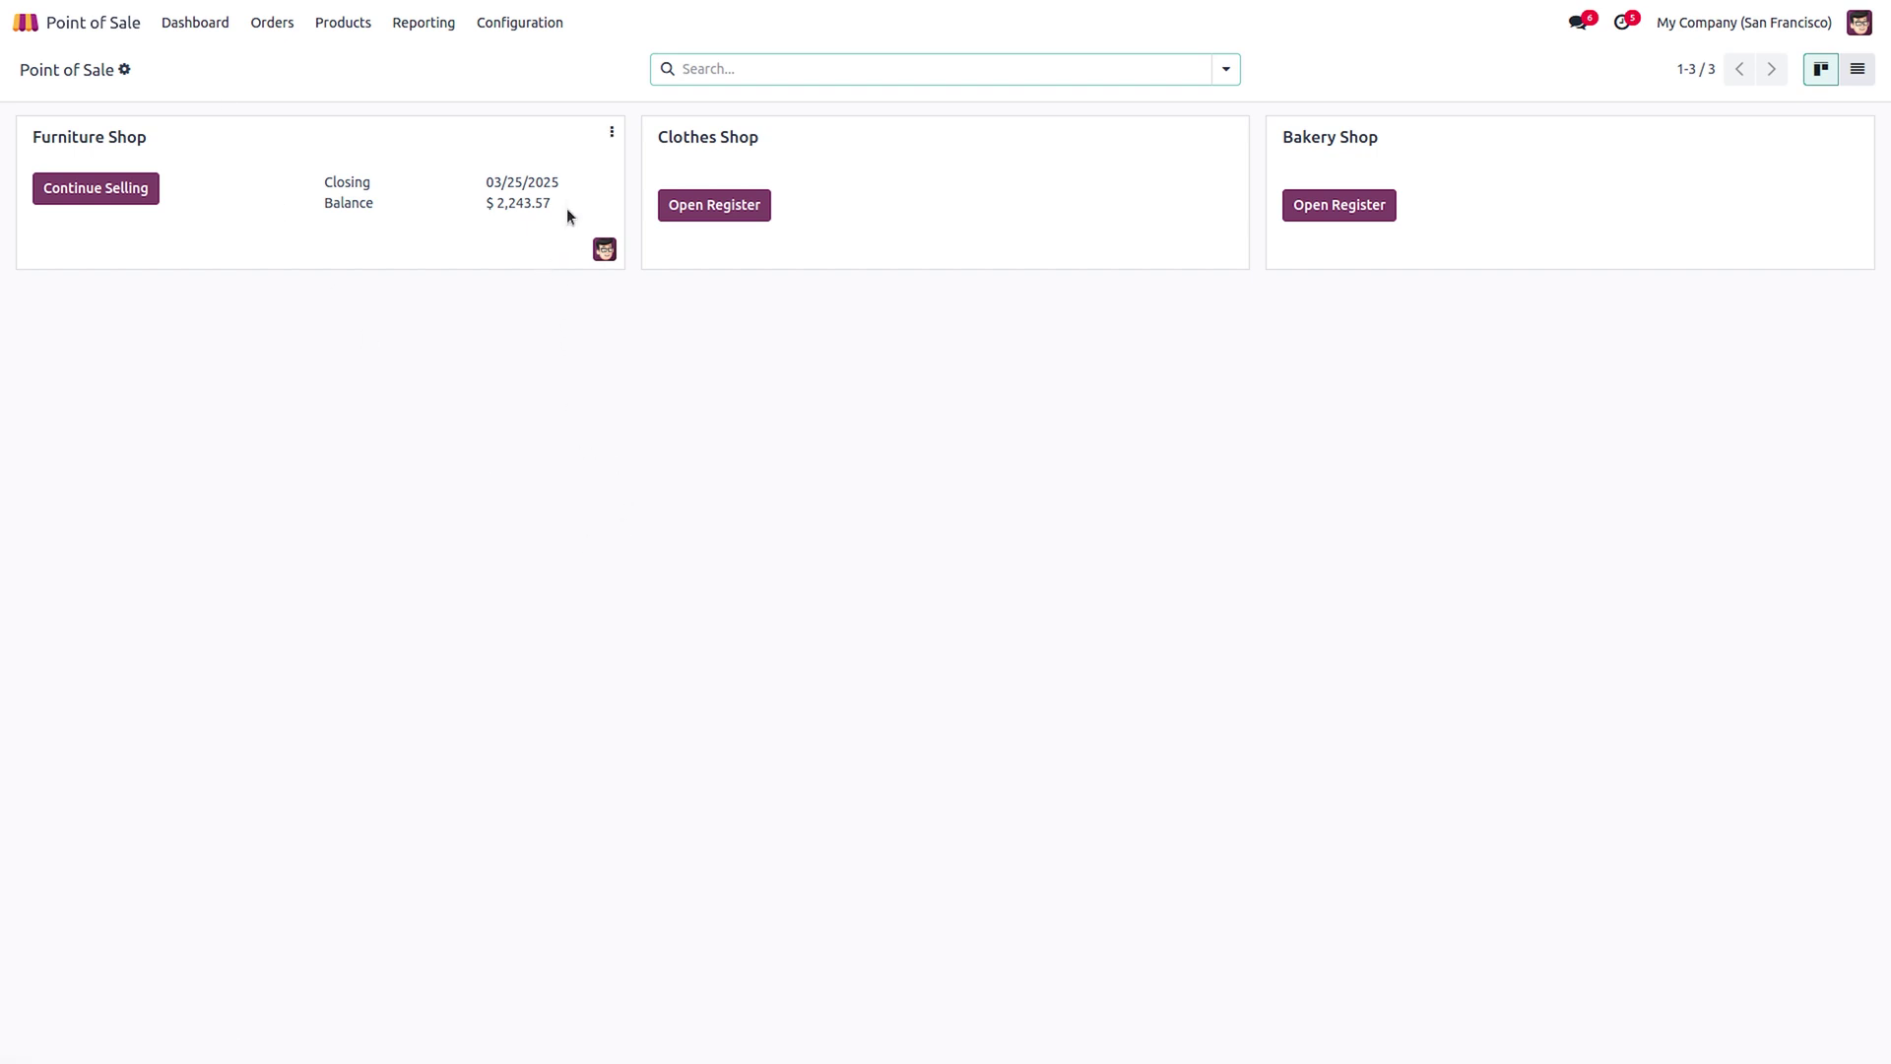
click(611, 138)
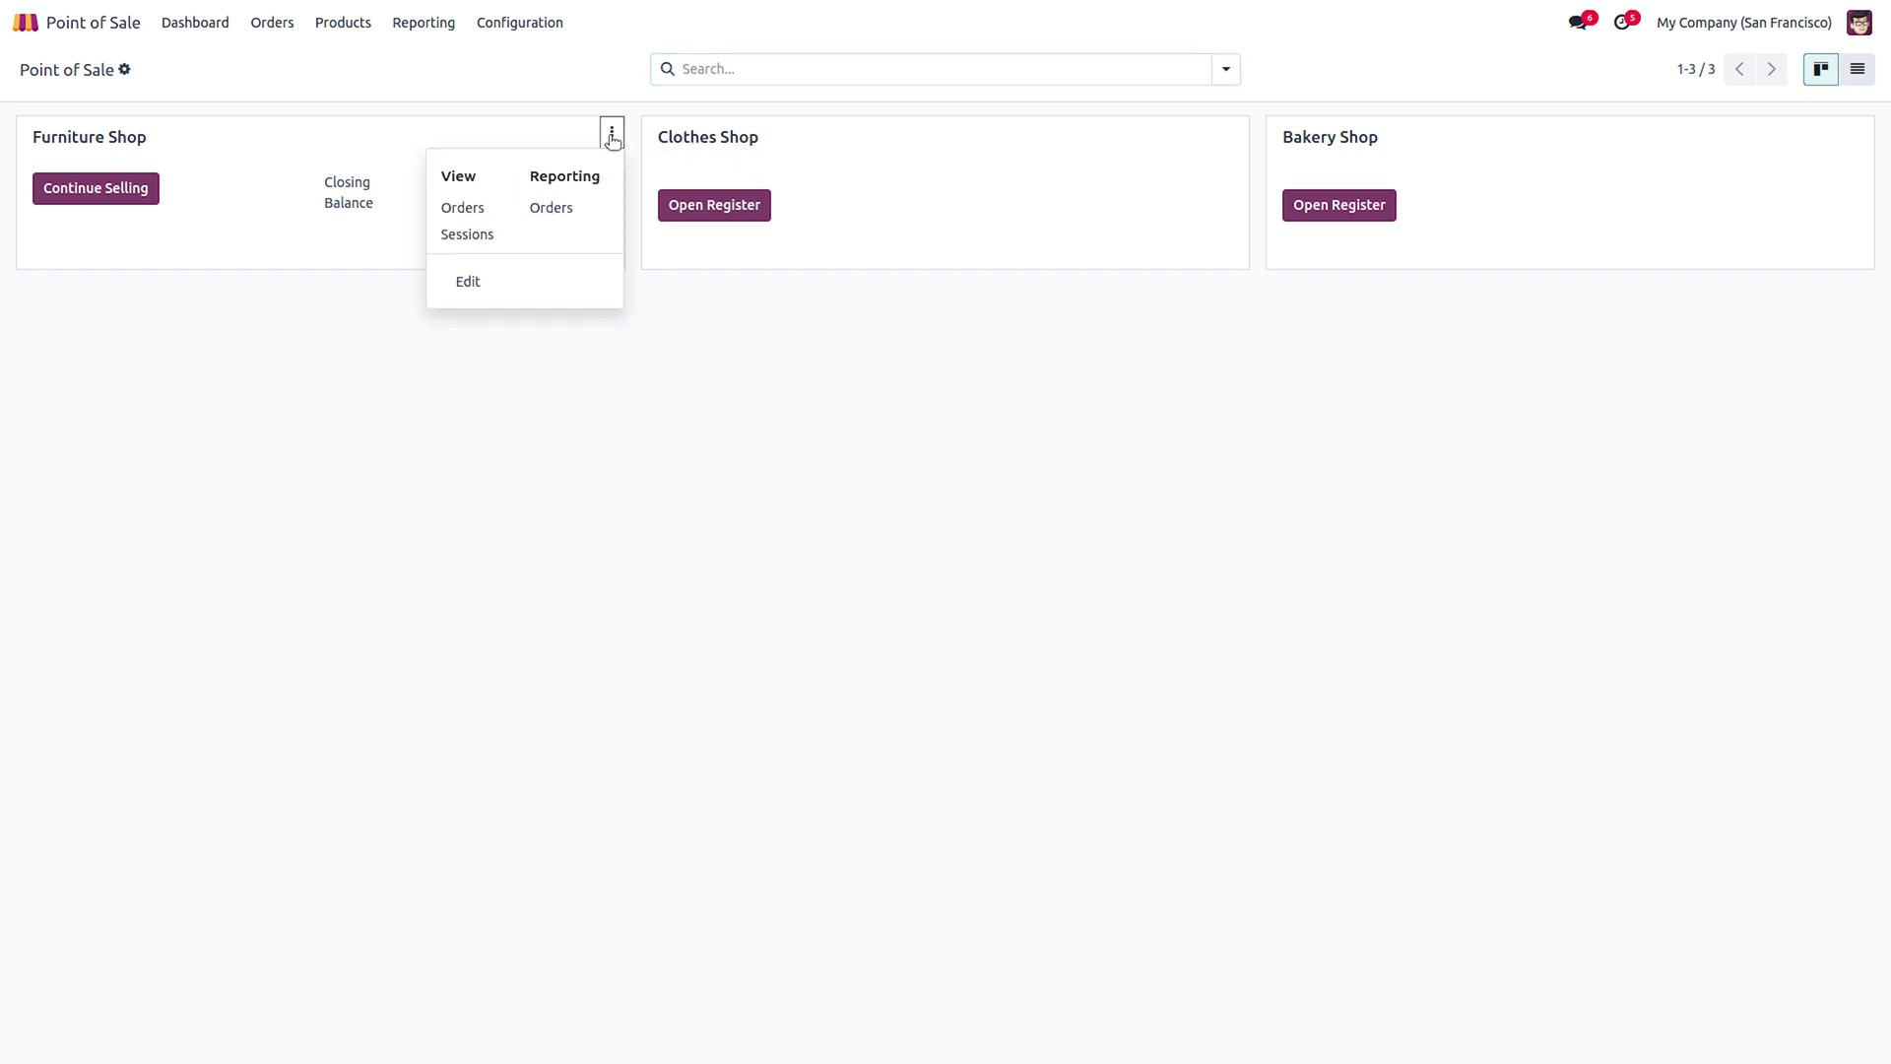
click(478, 283)
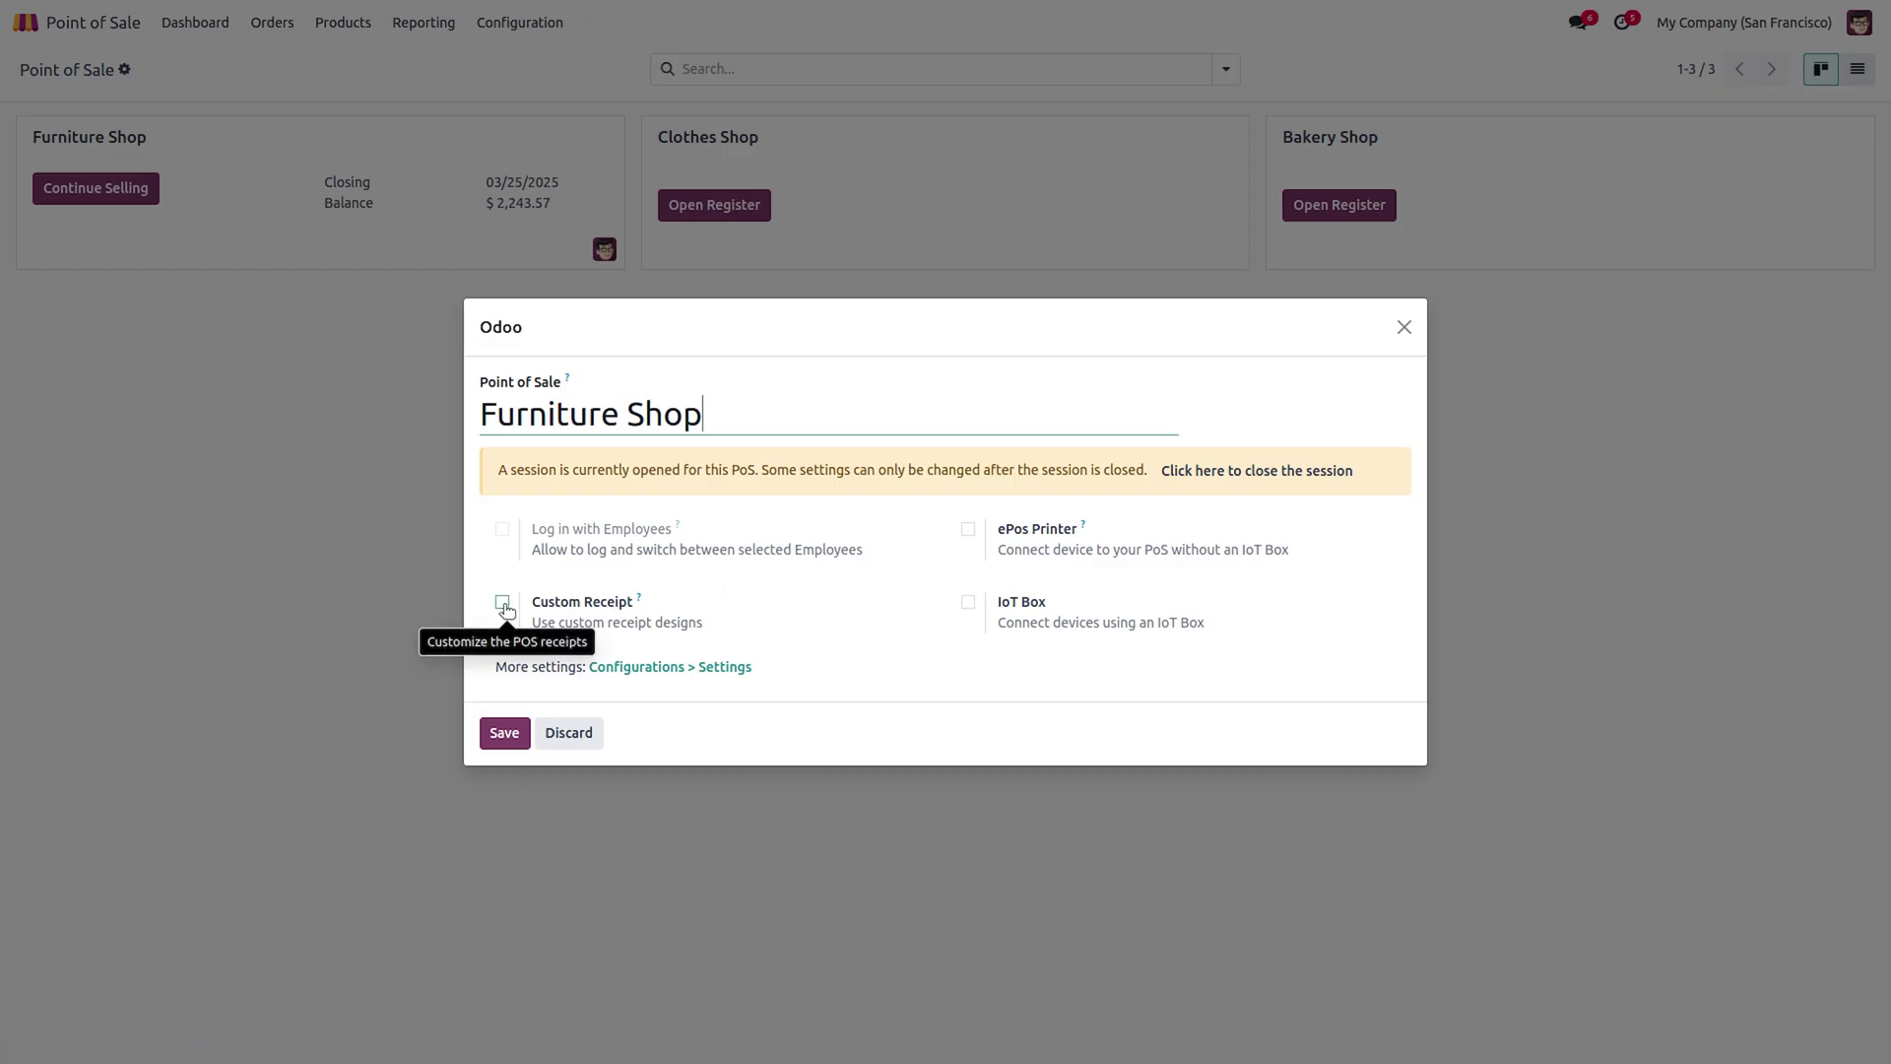
click(504, 605)
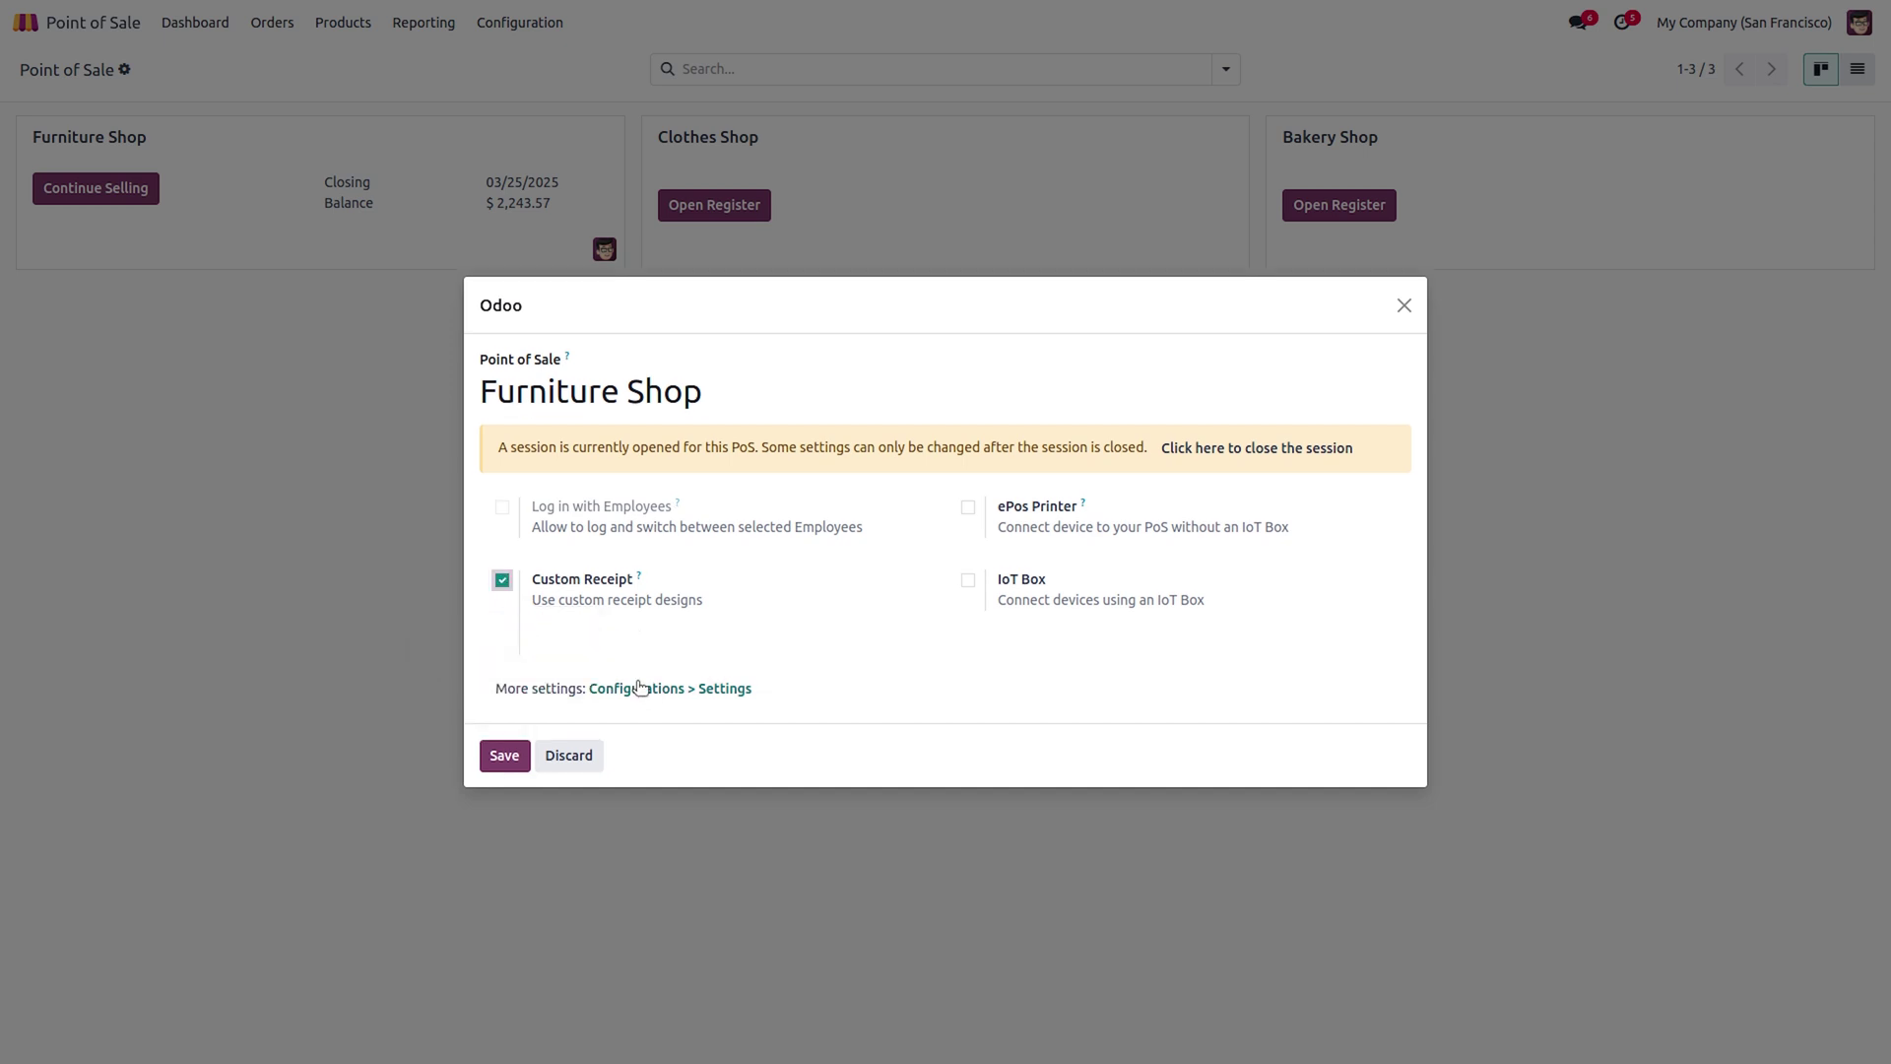
click(588, 642)
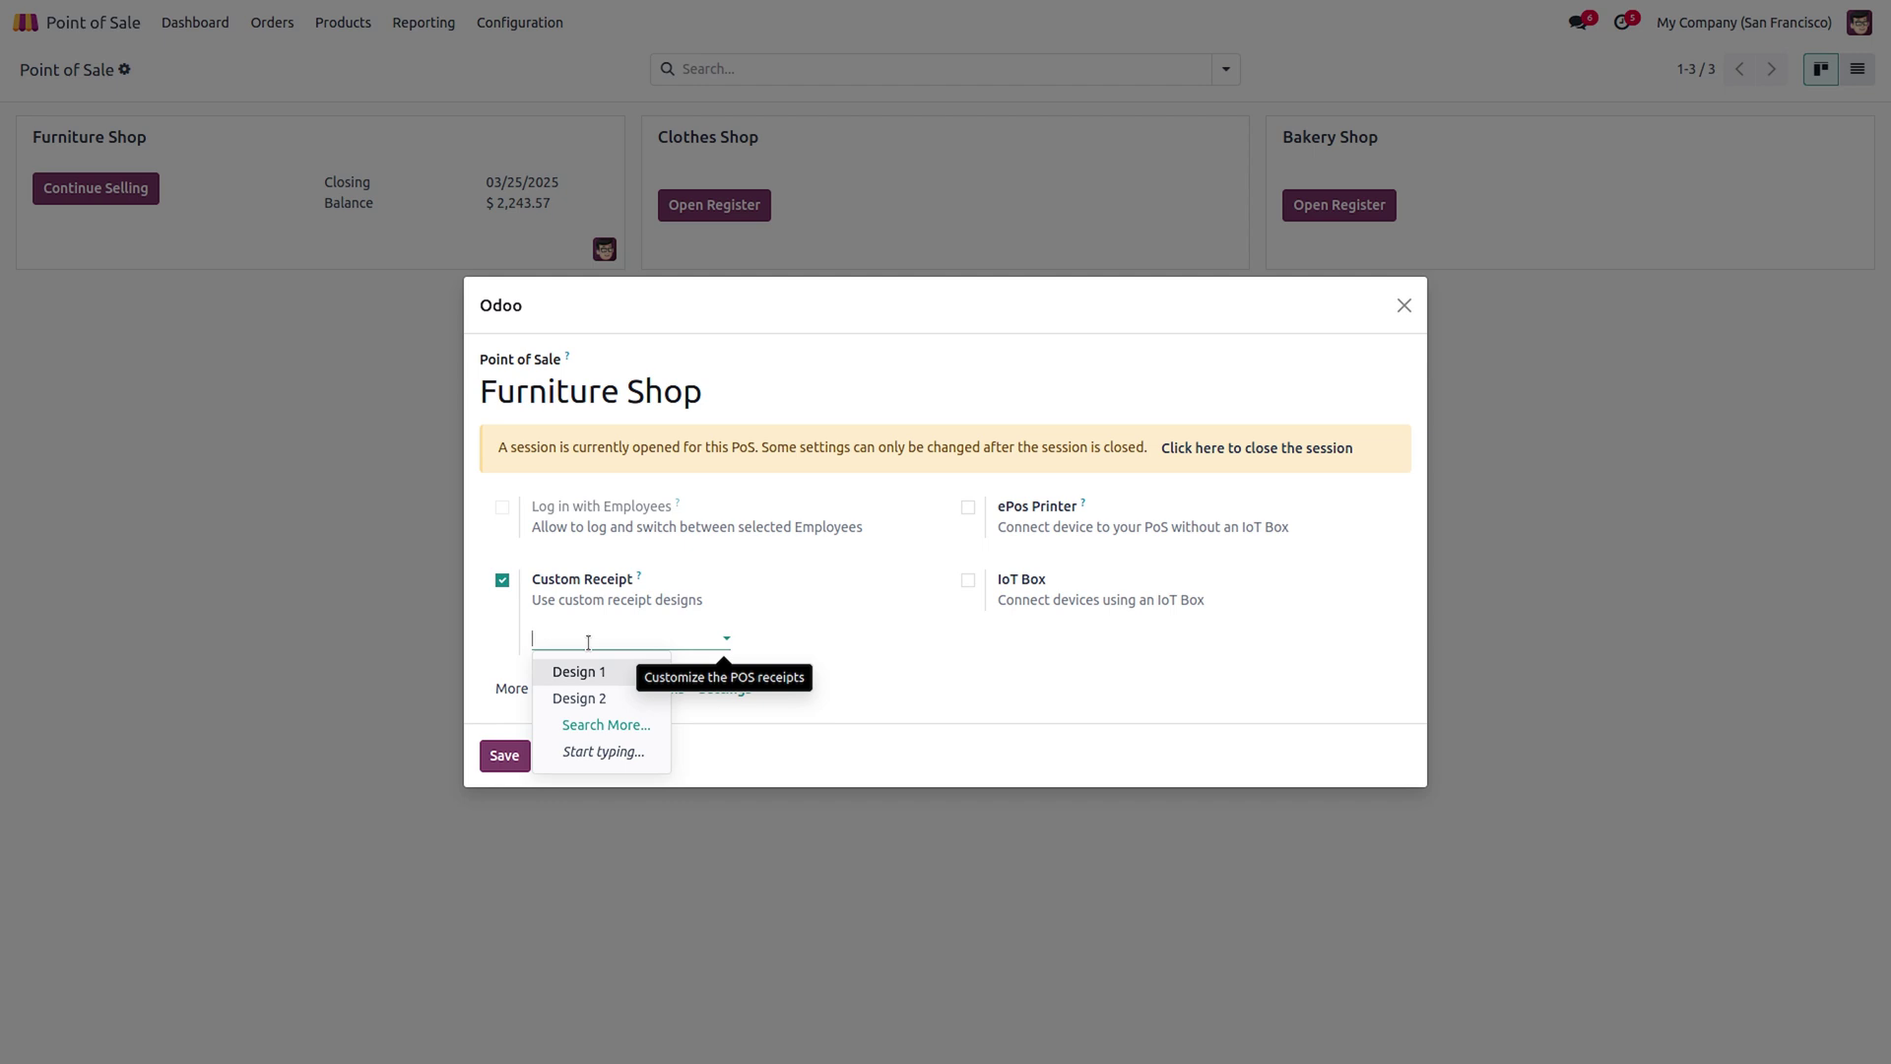
click(590, 678)
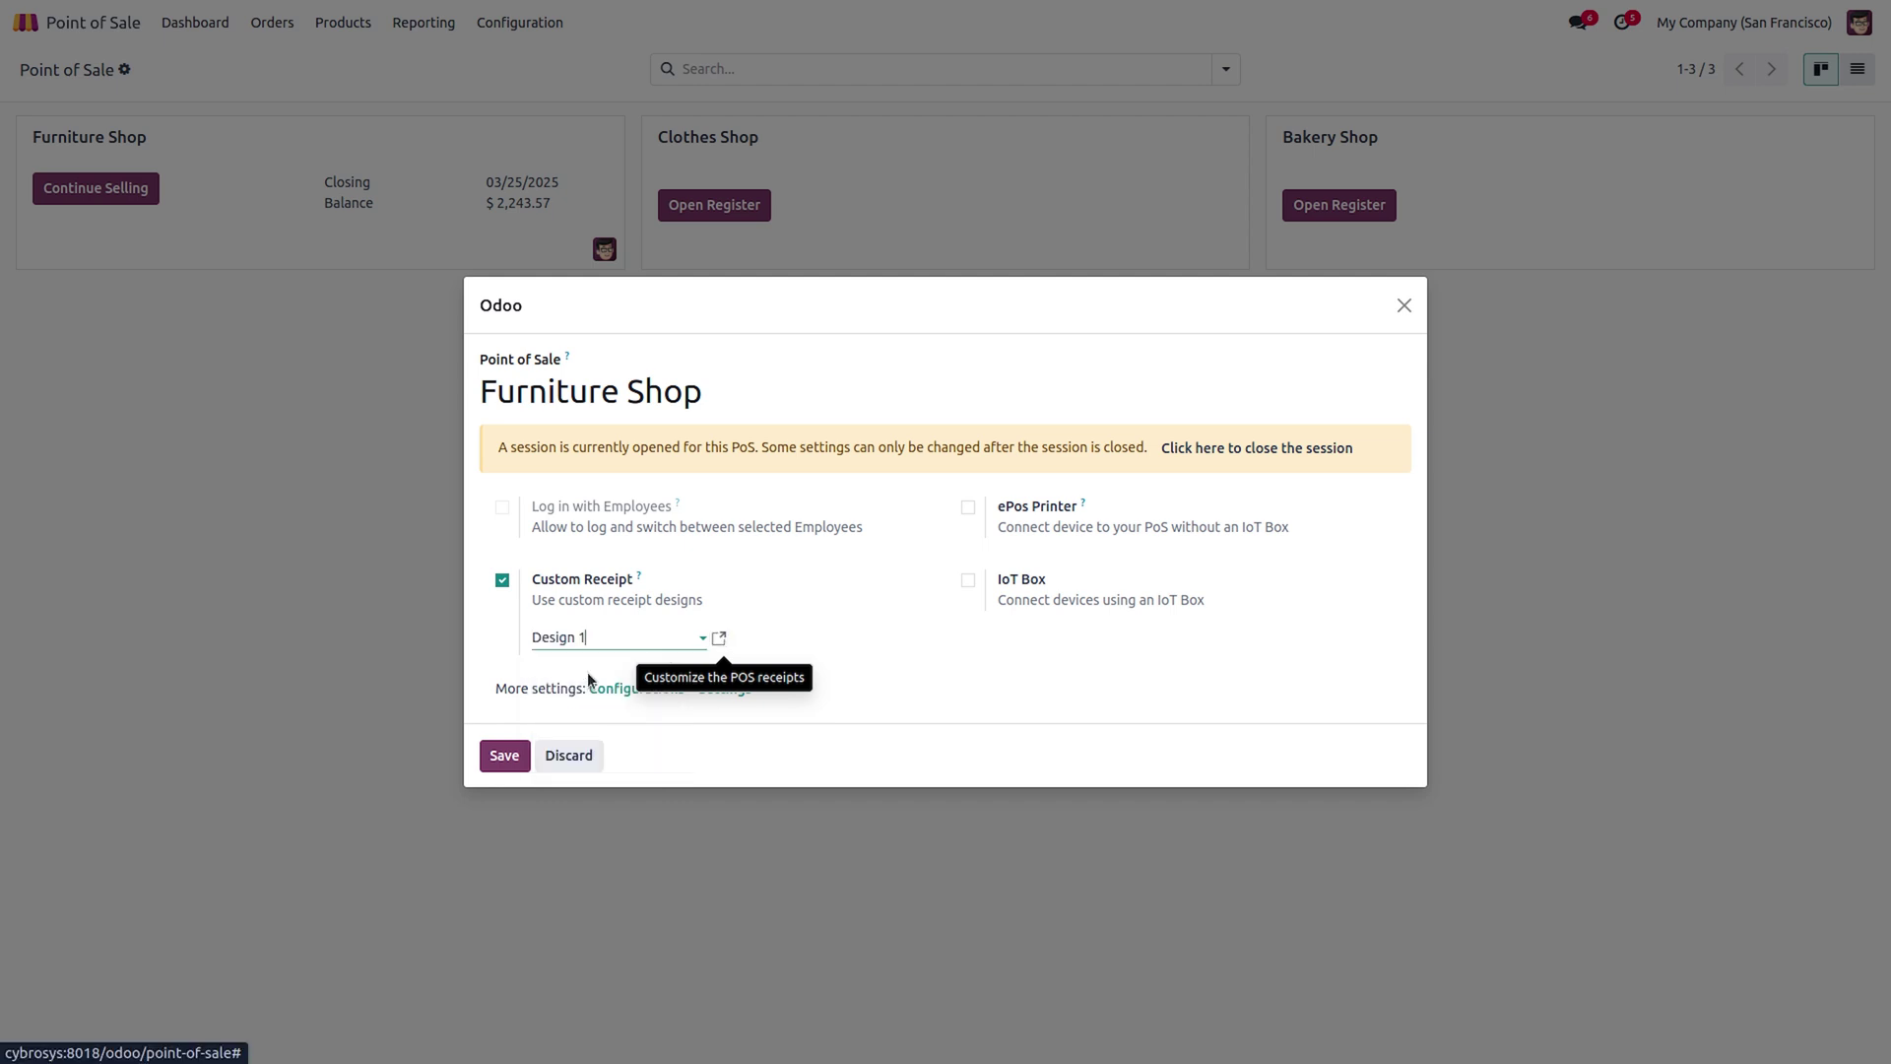
click(503, 750)
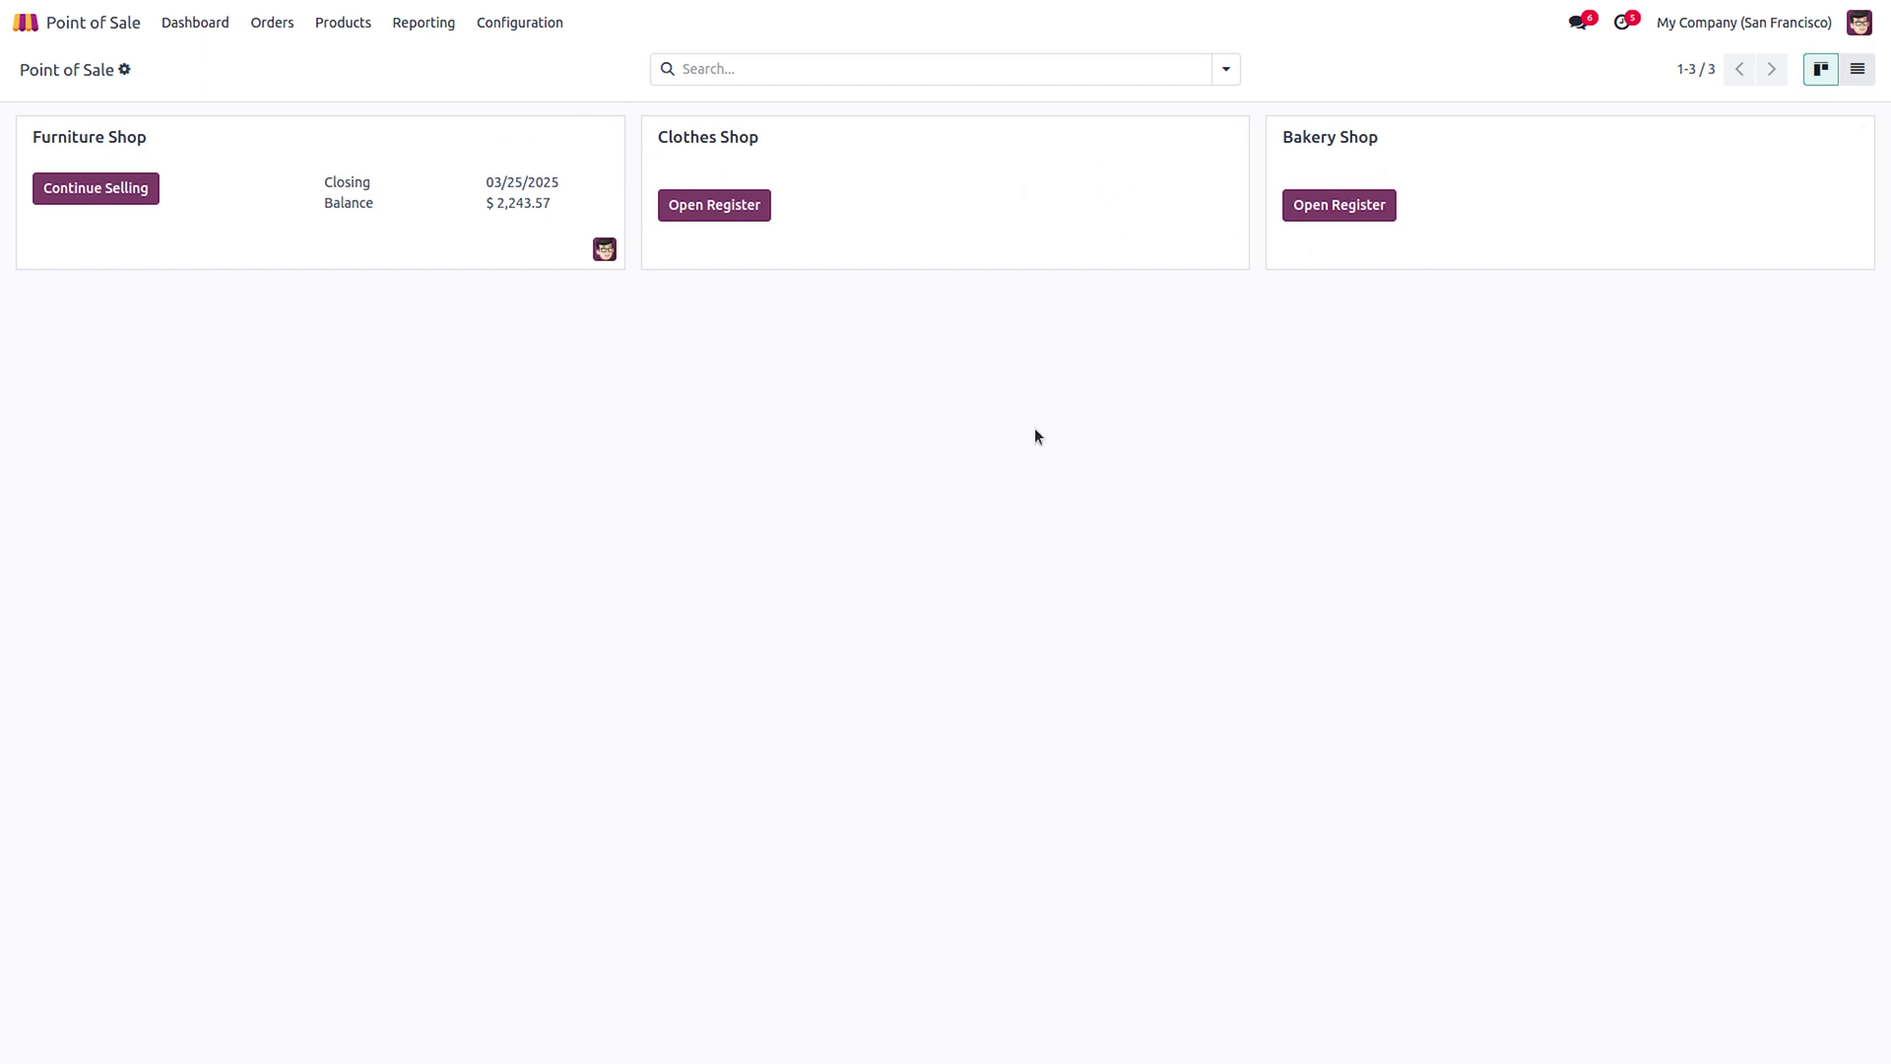
Resume the Furniture Shop register and add Drawer Black, LED Lamp, Office Lamp and Pedal Bin.
click(110, 197)
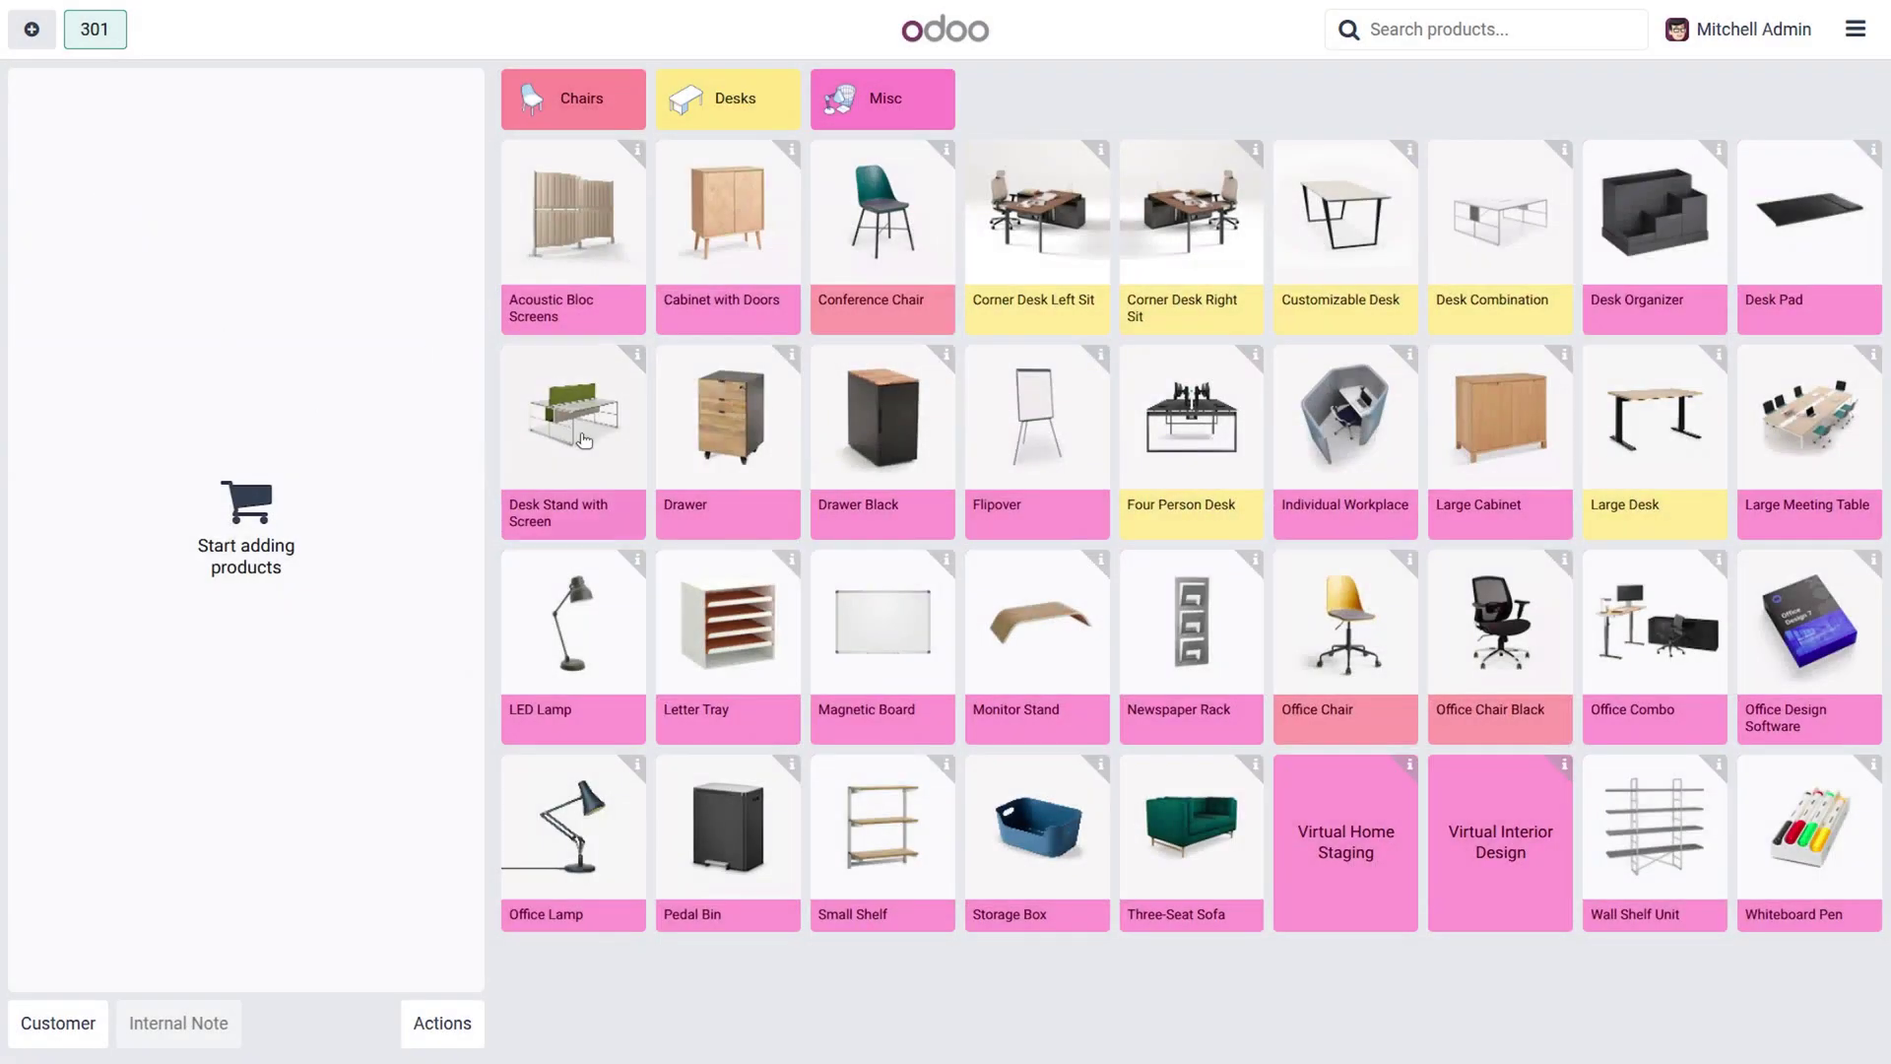
click(865, 431)
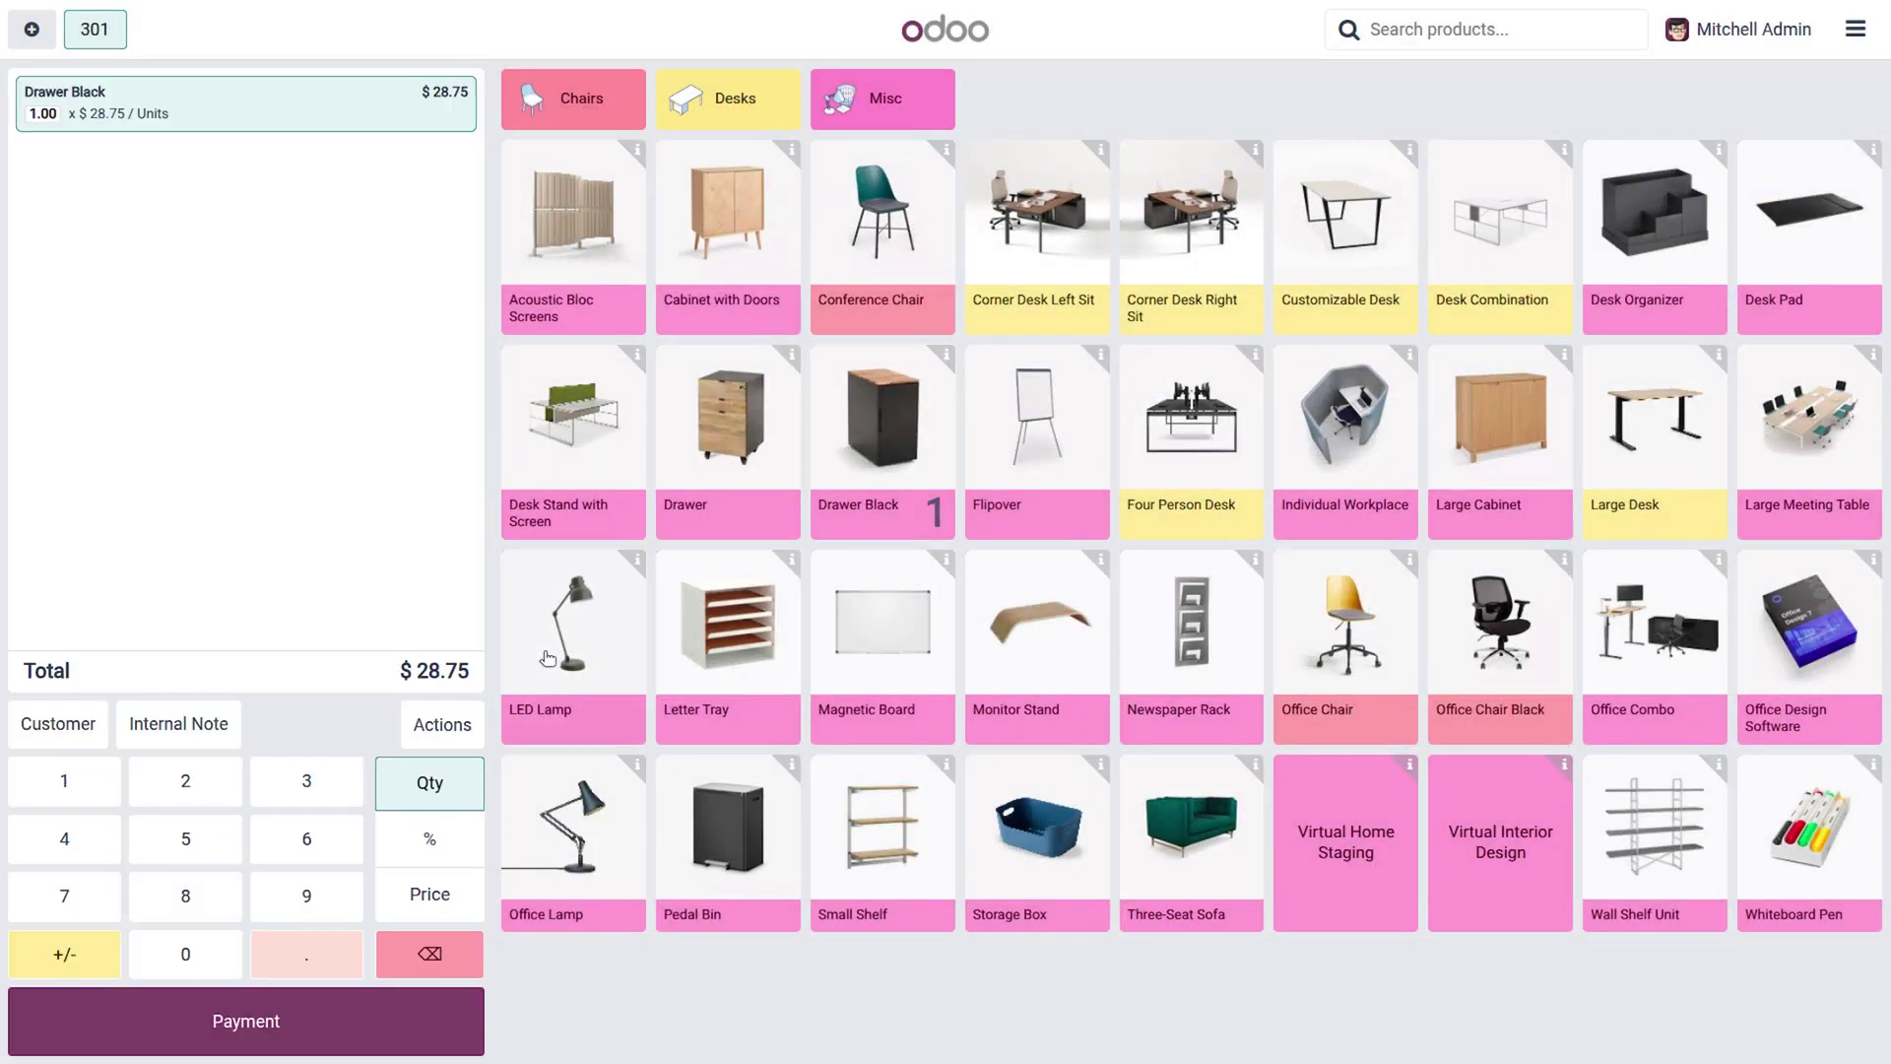
click(566, 653)
click(586, 798)
click(704, 819)
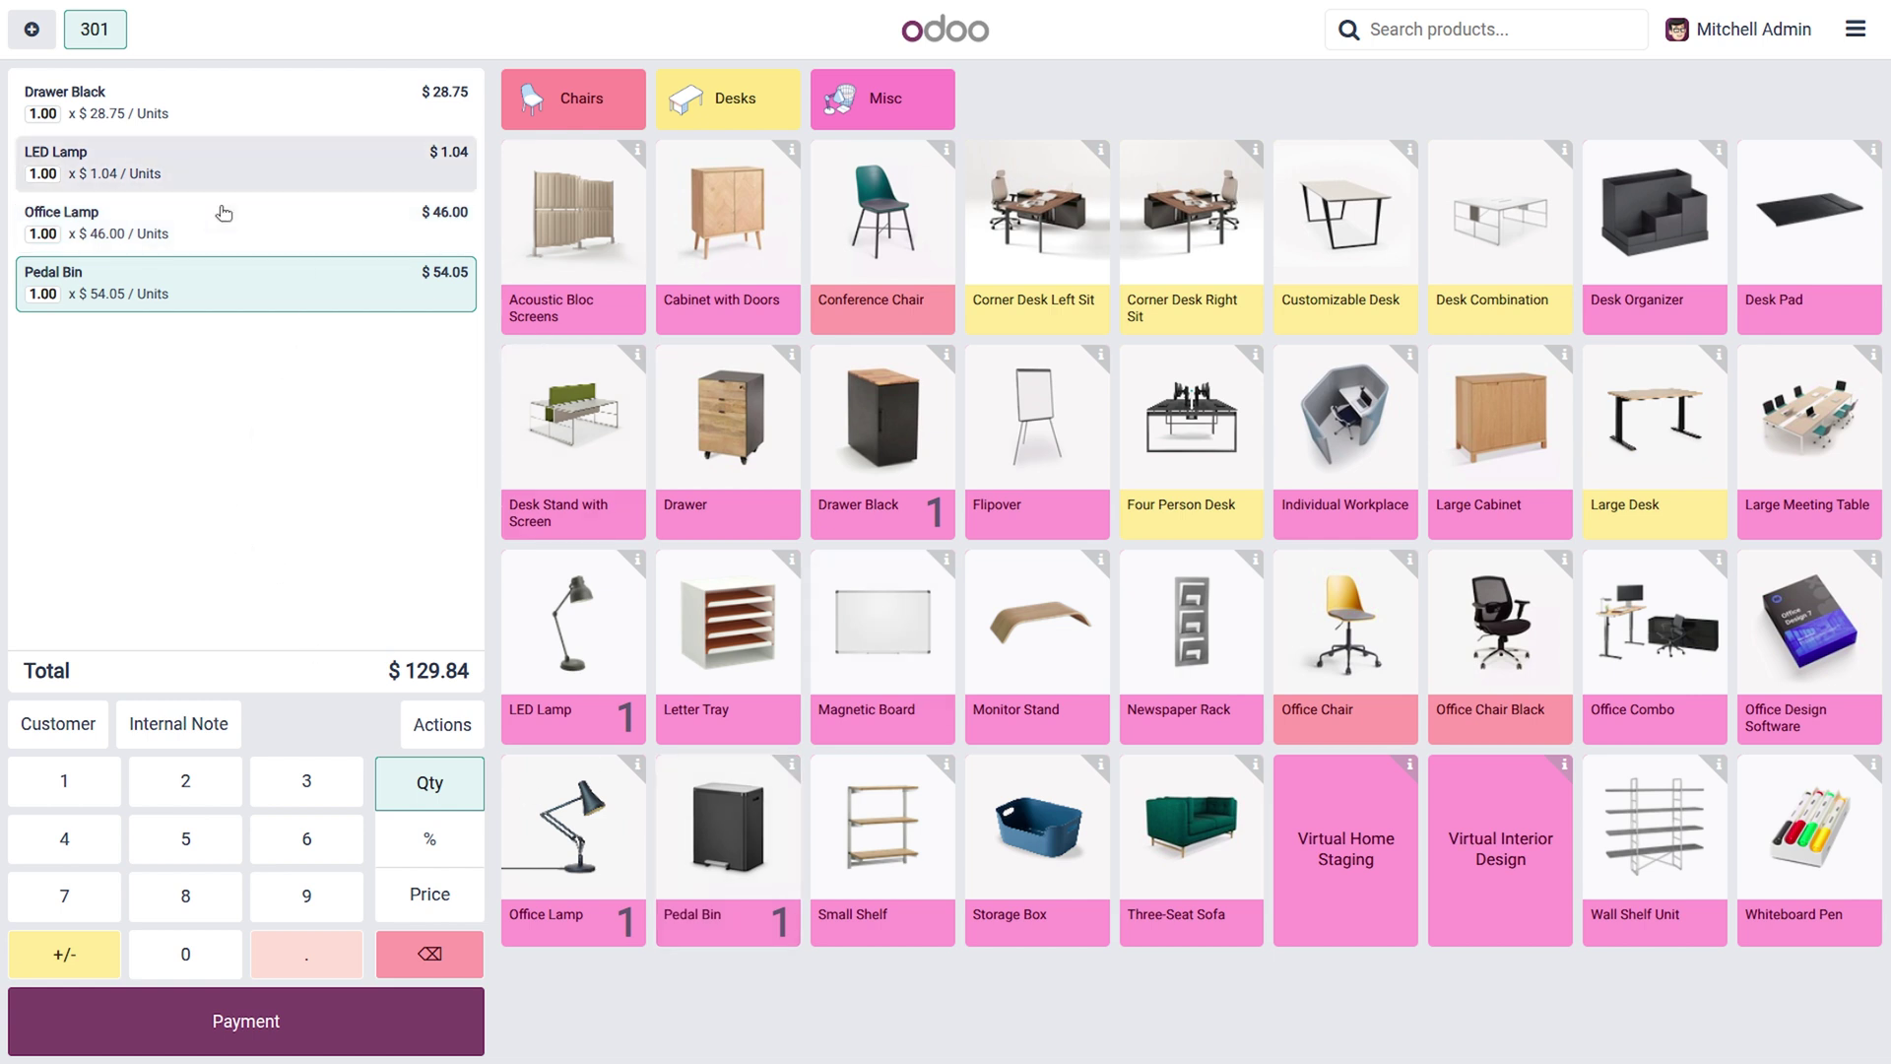
Pay the $129.84 total by card and validate the order.
click(366, 1040)
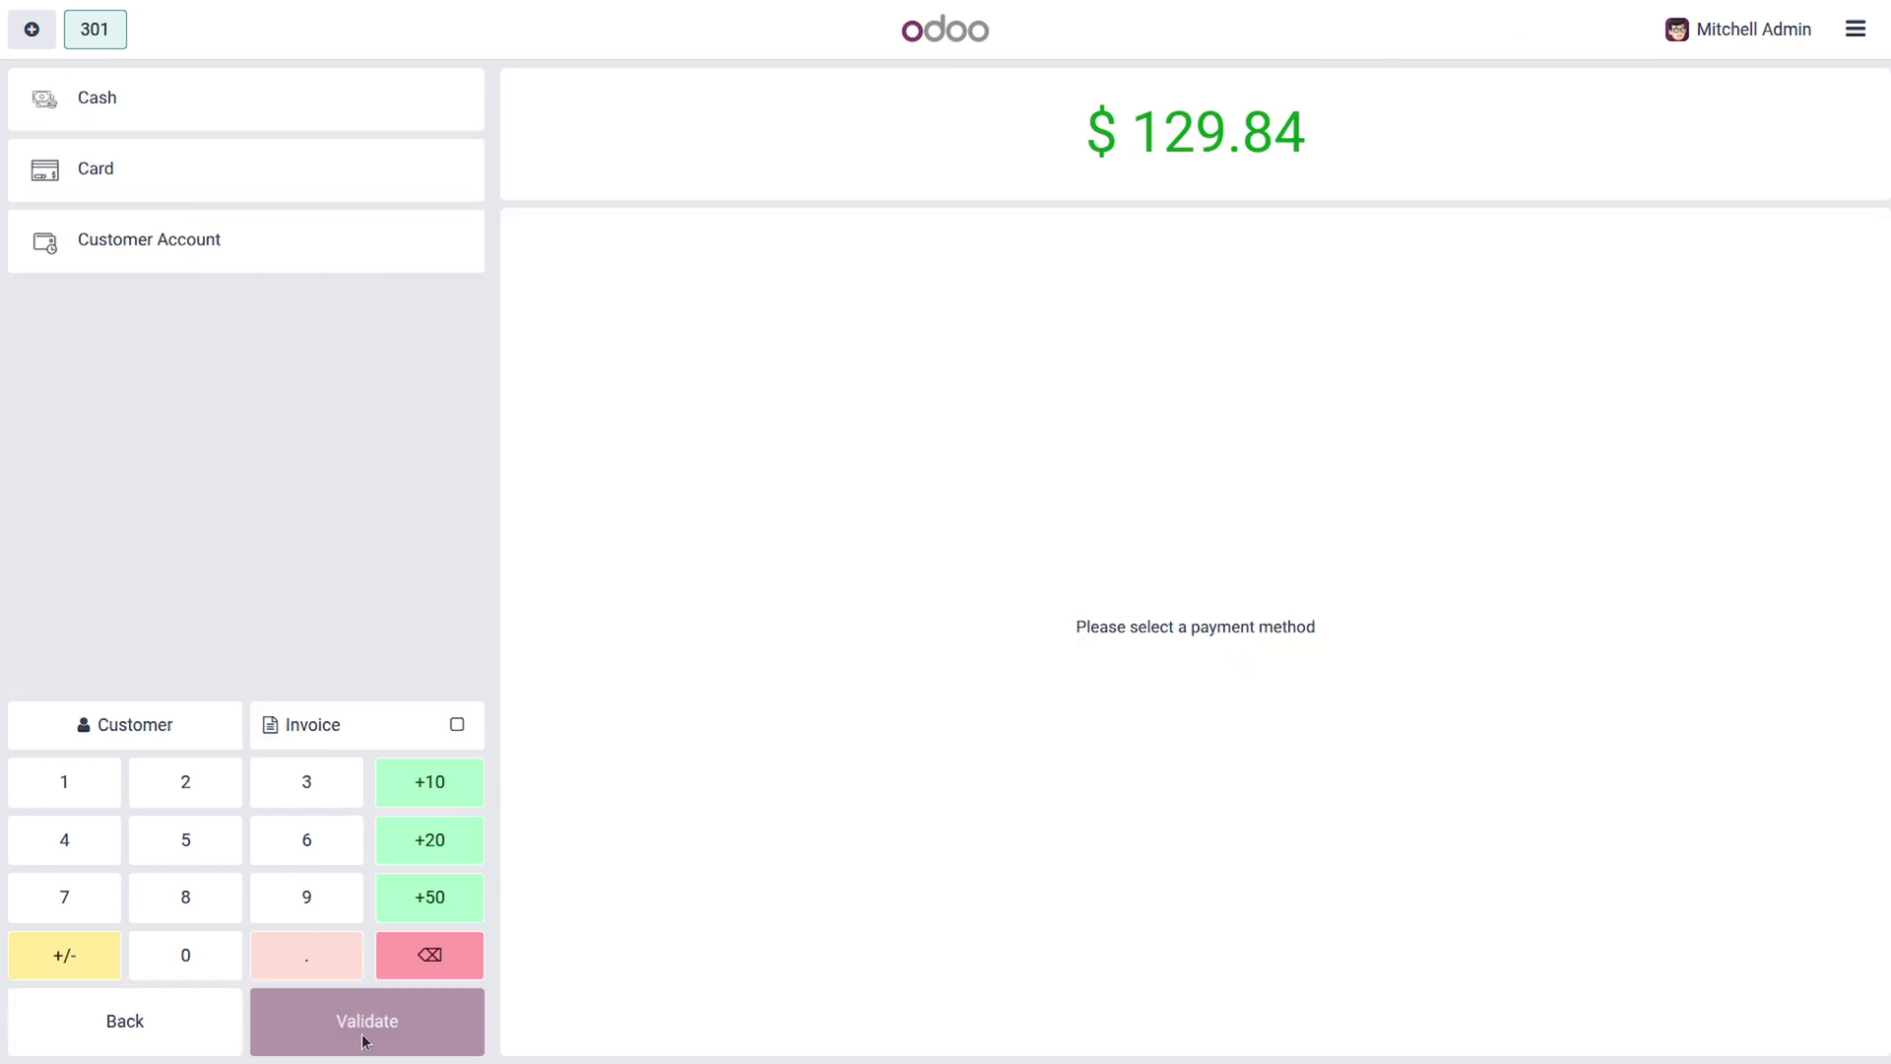
click(250, 187)
click(405, 1042)
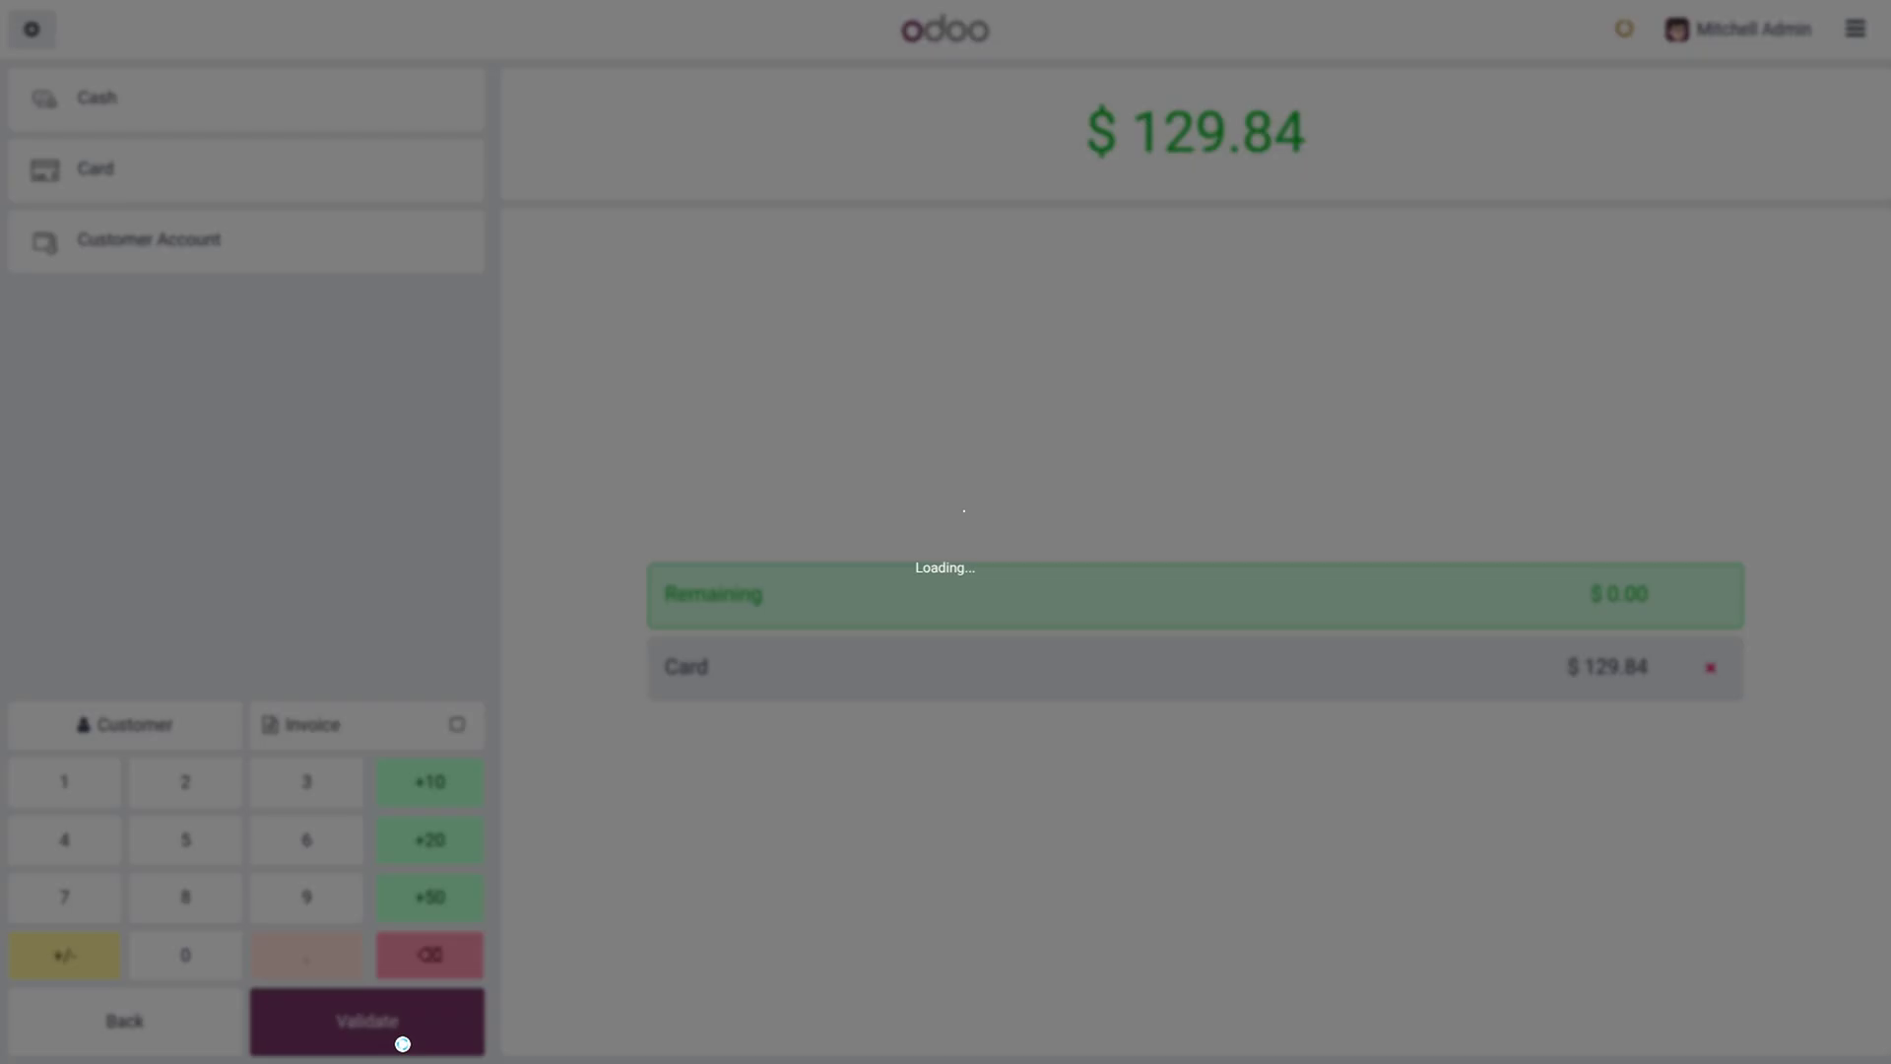